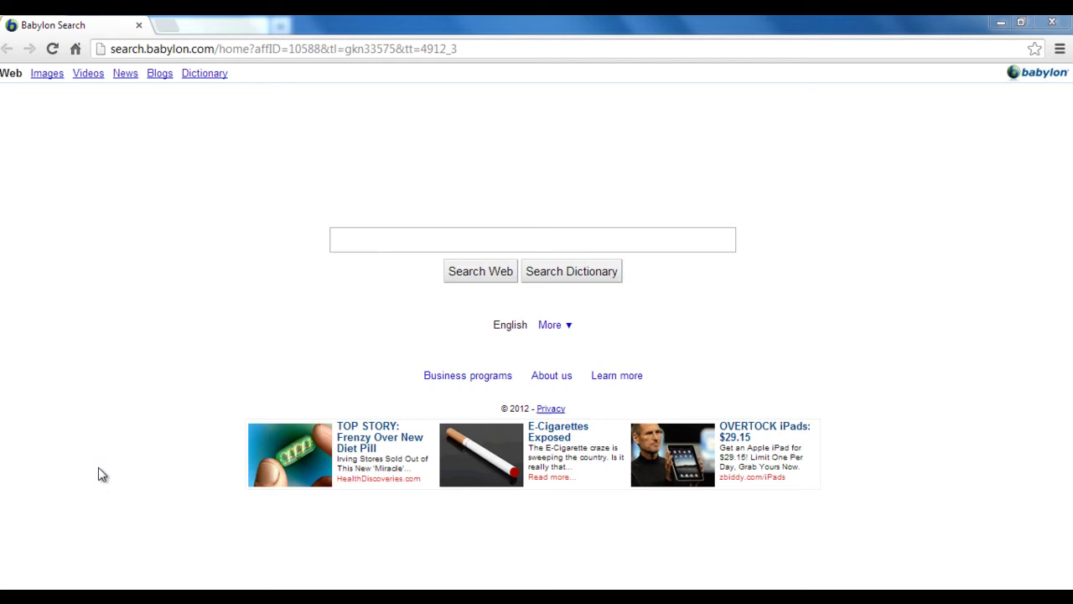
Step: Go to Control Panel's Programs and Features list and select the Babylon entry
{"action": "key", "text": "super"}
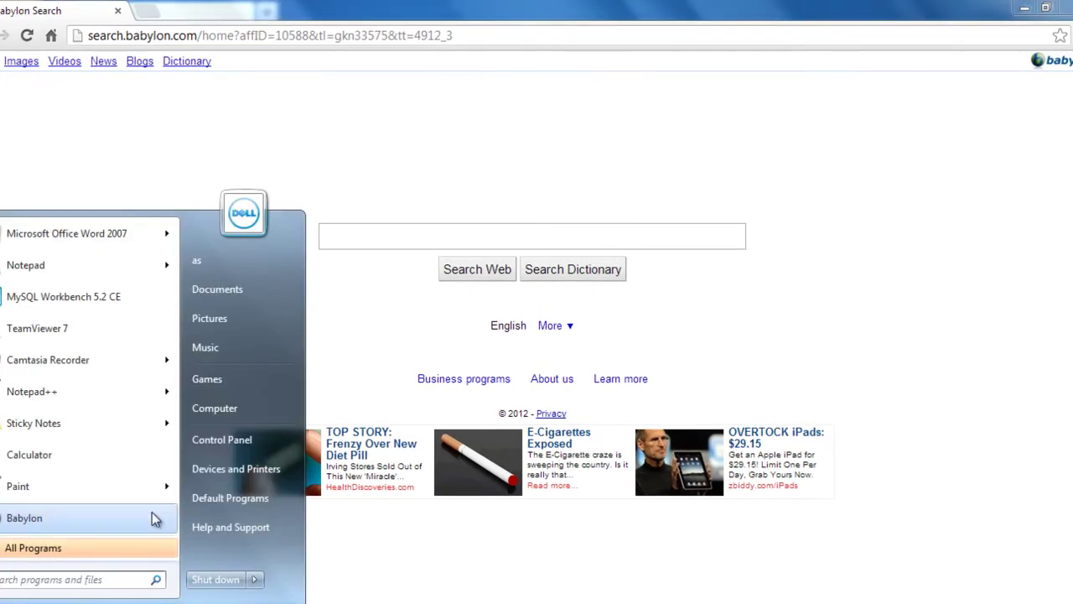
{"action": "left_click", "coordinate": [262, 438]}
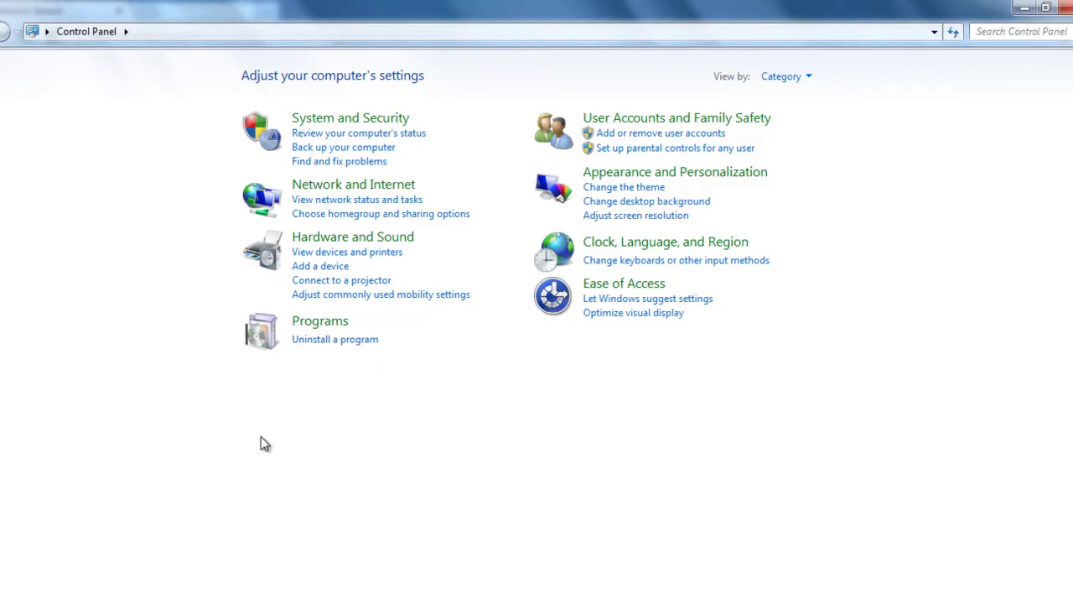
{"action": "left_click", "coordinate": [349, 340]}
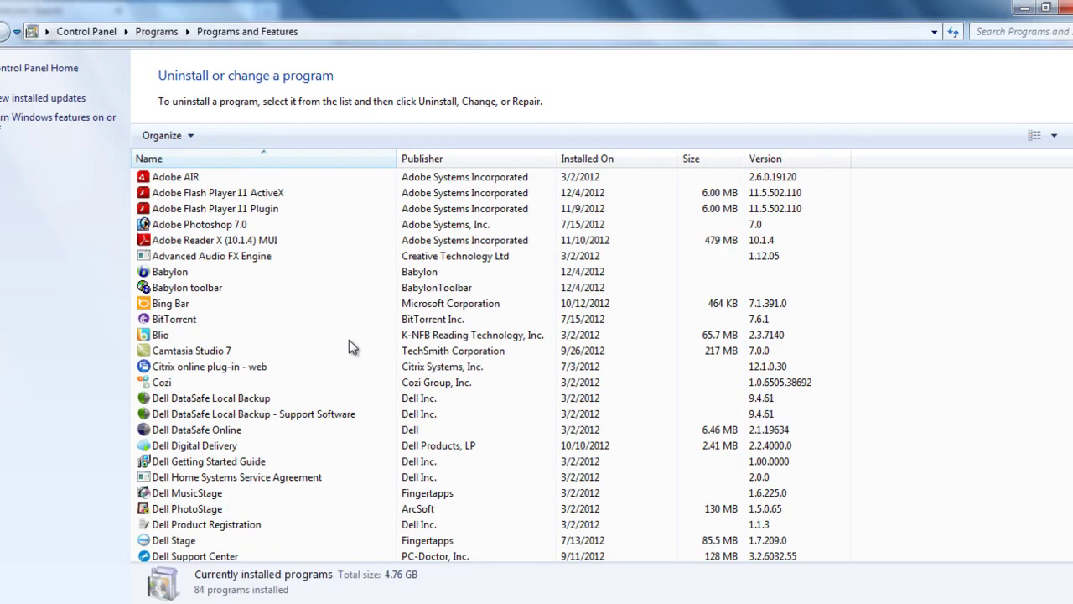
{"action": "left_click", "coordinate": [223, 270]}
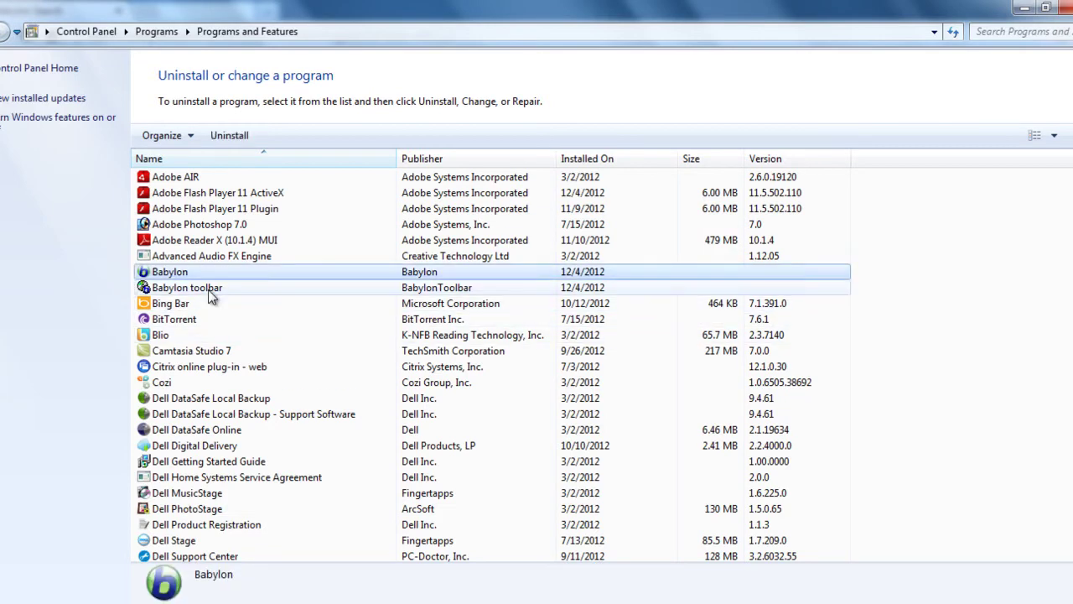
Step: Uninstall Babylon from the computer, closing the Babylon search popup and the secondary-applications notice
{"action": "left_click", "coordinate": [231, 136]}
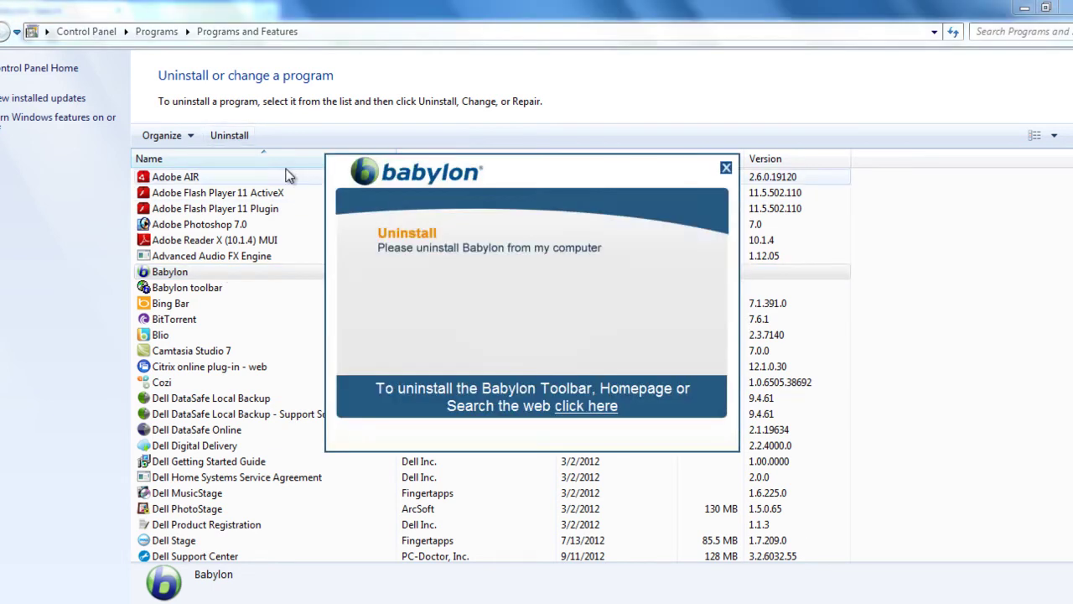
{"action": "left_click", "coordinate": [429, 243]}
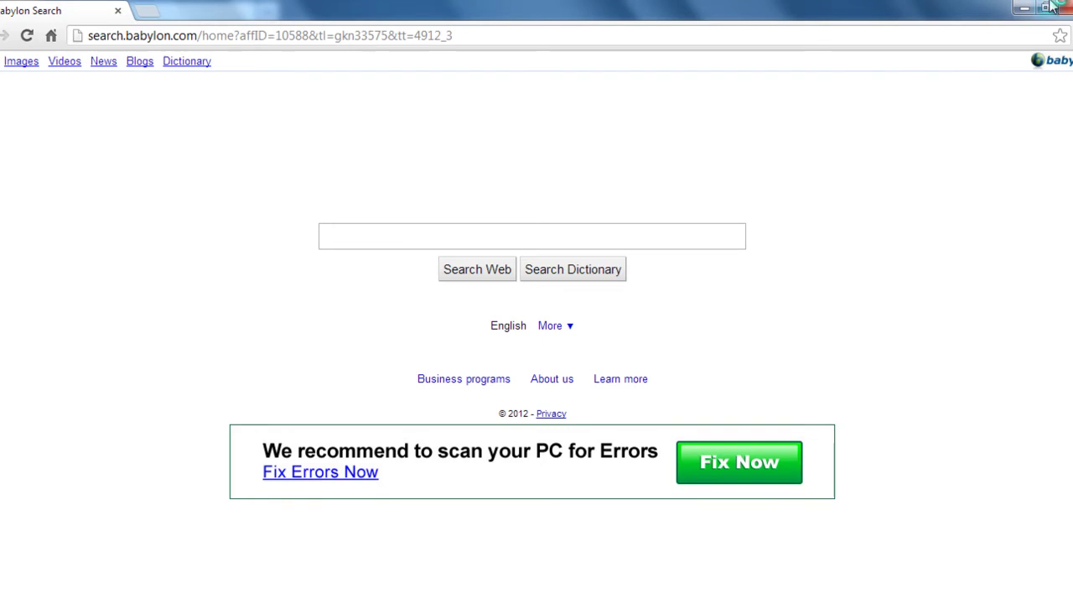
{"action": "key", "text": "alt+F4"}
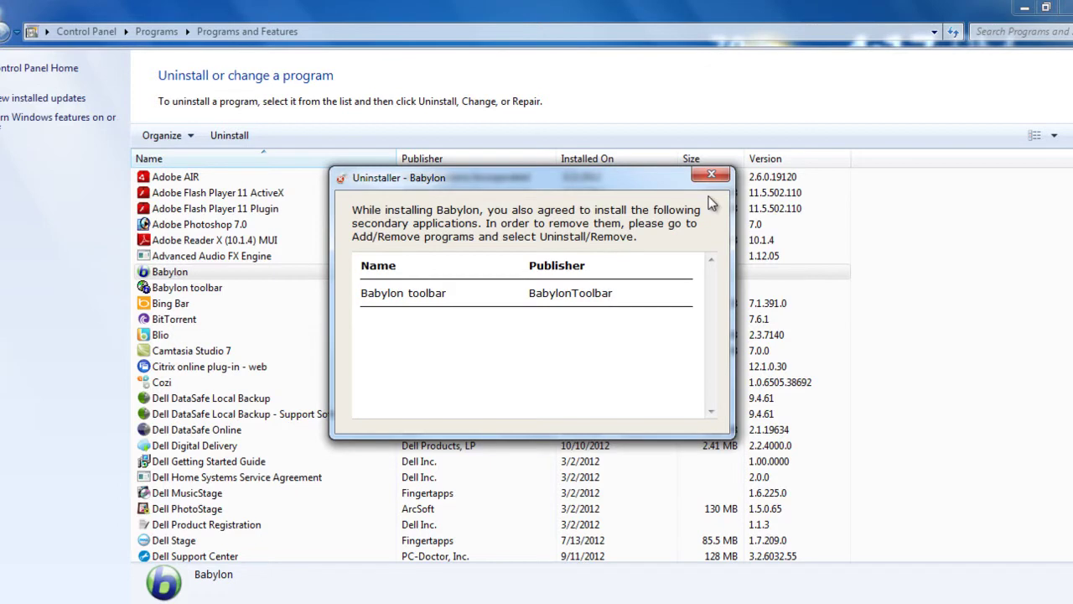
{"action": "left_click", "coordinate": [709, 174]}
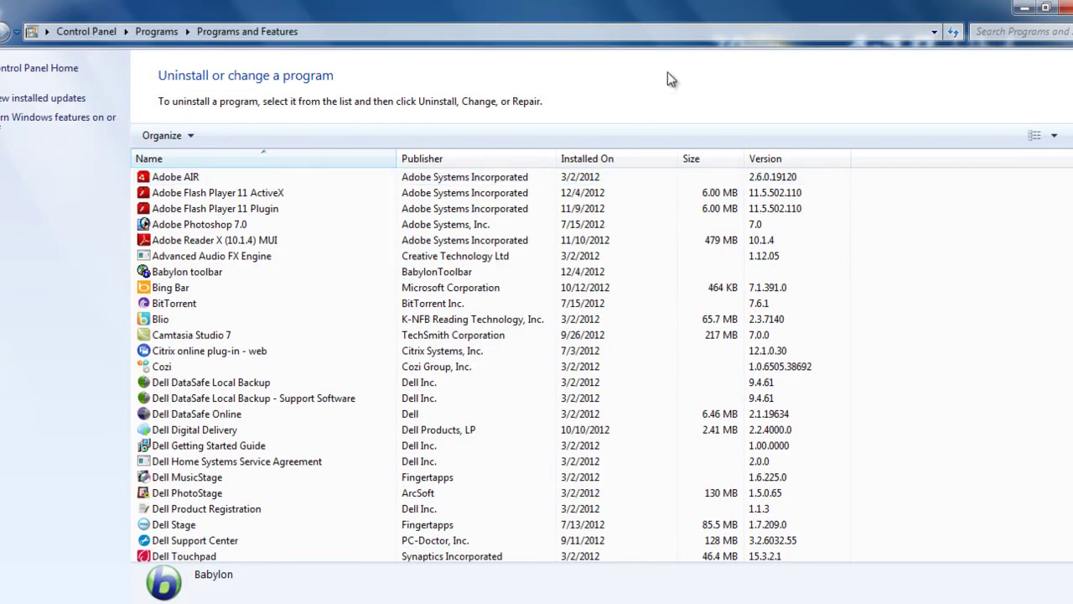
Step: Uninstall the Babylon toolbar, allowing the browser restart, and refresh to confirm 82 programs remain
{"action": "left_click", "coordinate": [953, 32]}
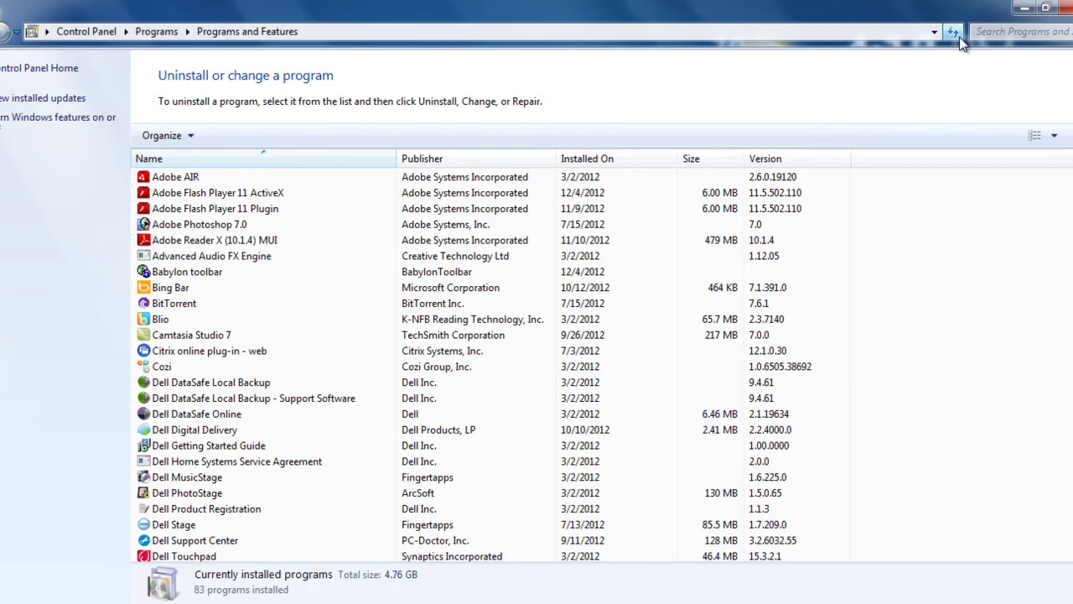
{"action": "left_click", "coordinate": [224, 273]}
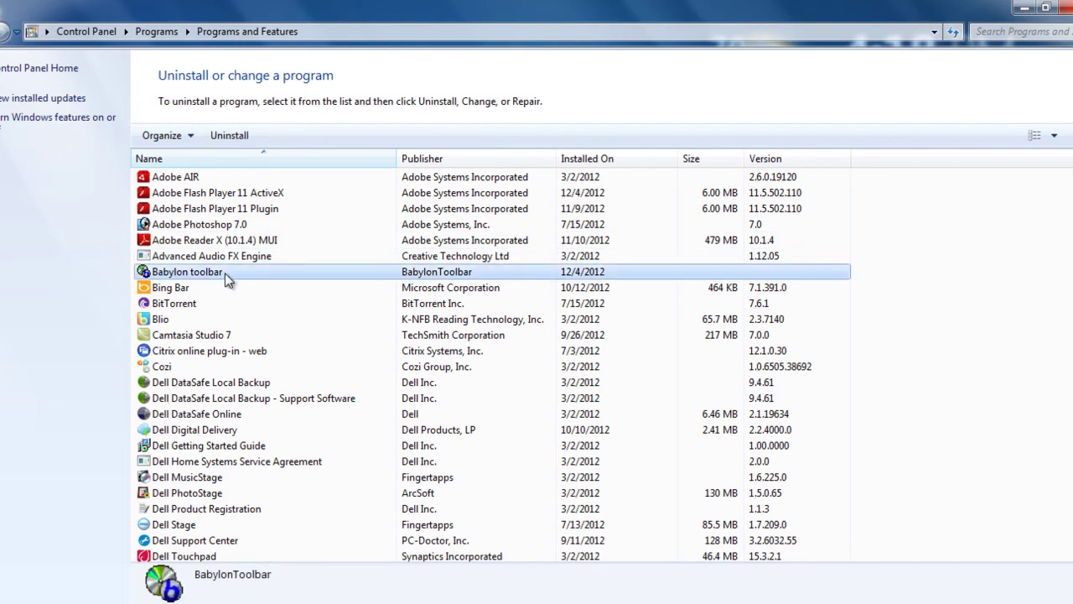
{"action": "left_click", "coordinate": [228, 136]}
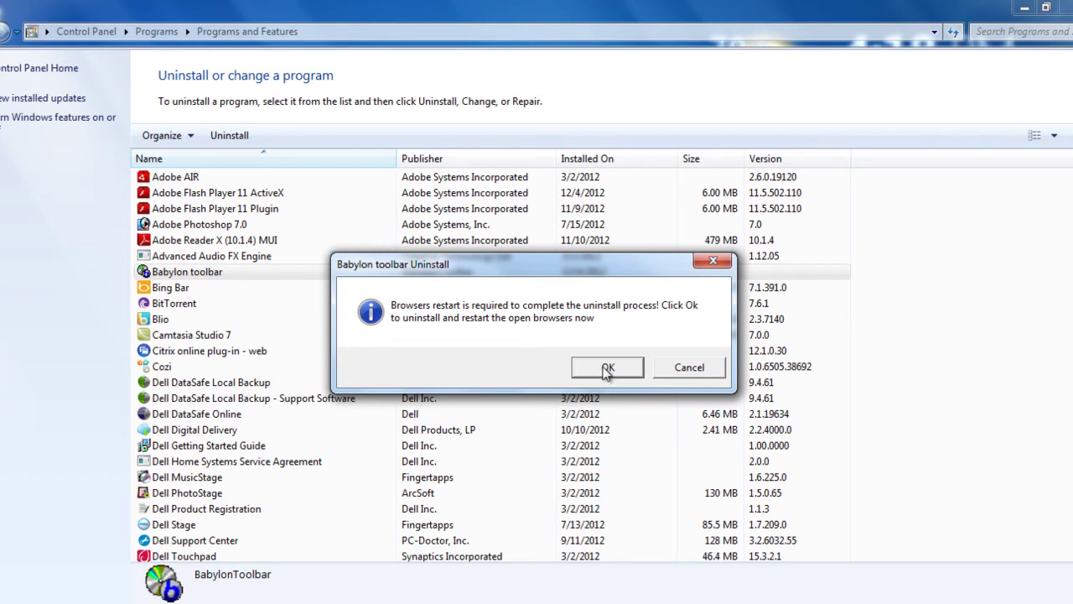
{"action": "left_click", "coordinate": [608, 369]}
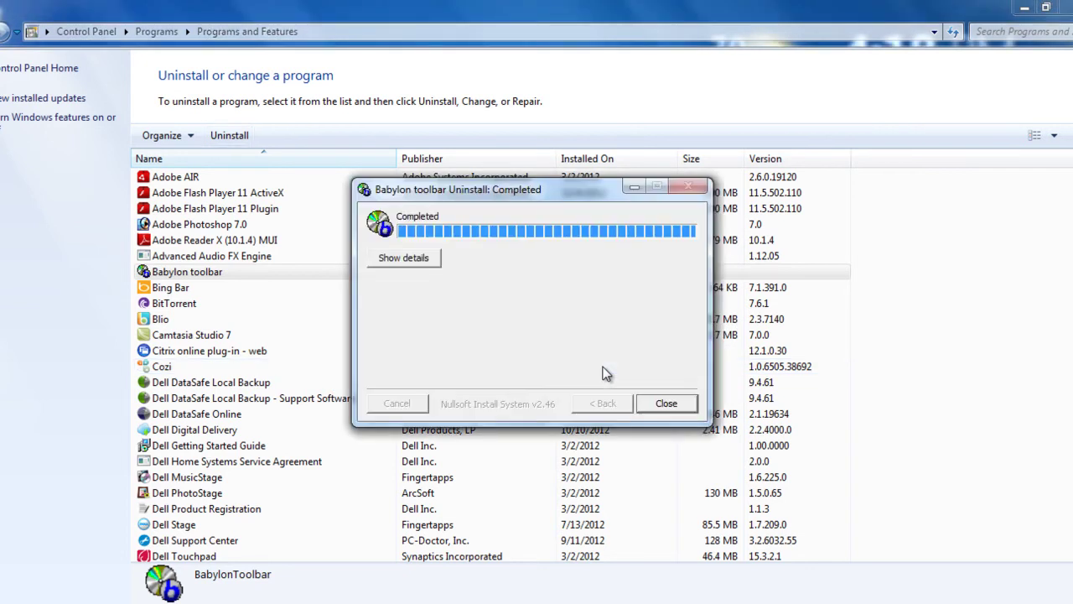
{"action": "left_click", "coordinate": [664, 406]}
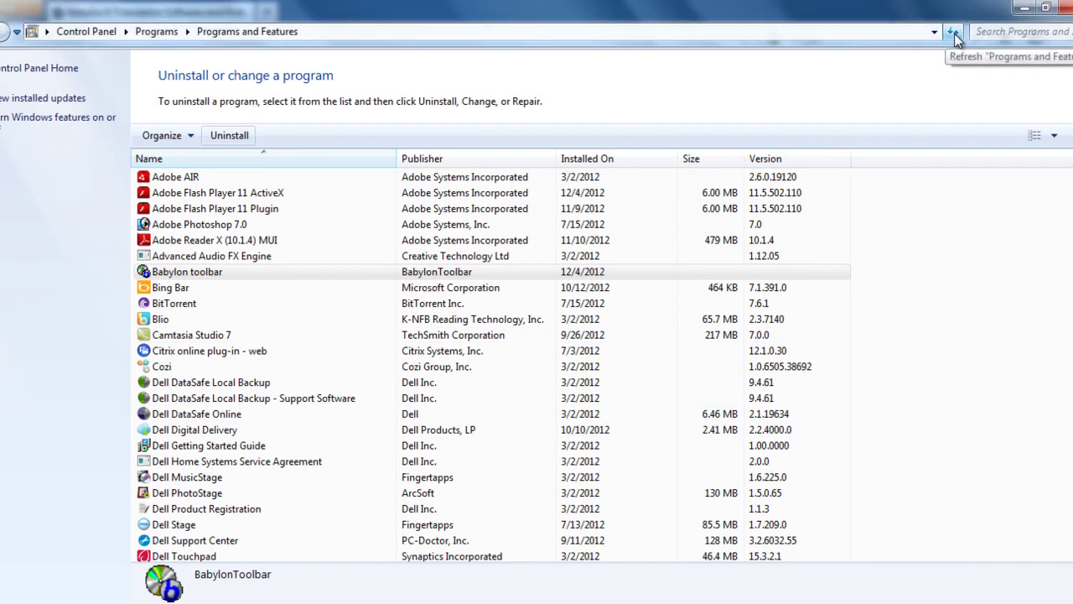
{"action": "left_click", "coordinate": [954, 33]}
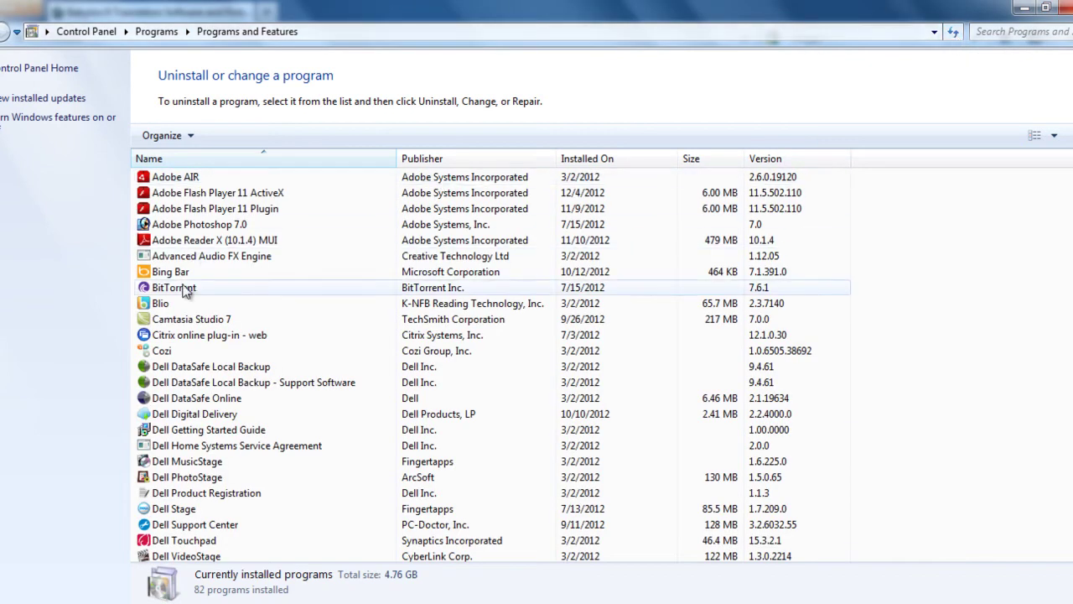
{"action": "left_click", "coordinate": [192, 256]}
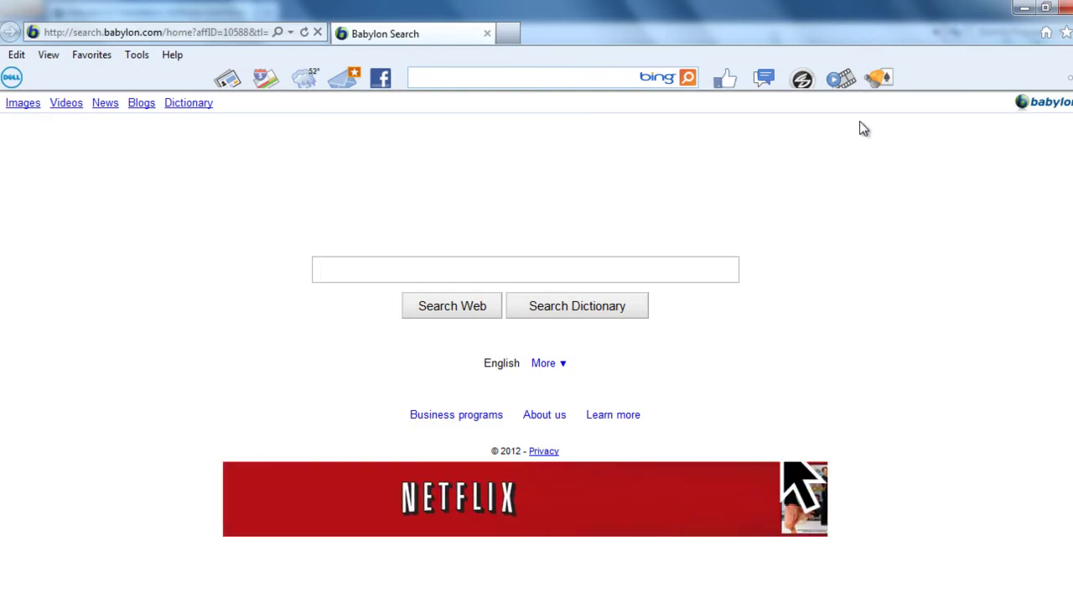
{"action": "left_click", "coordinate": [1066, 32]}
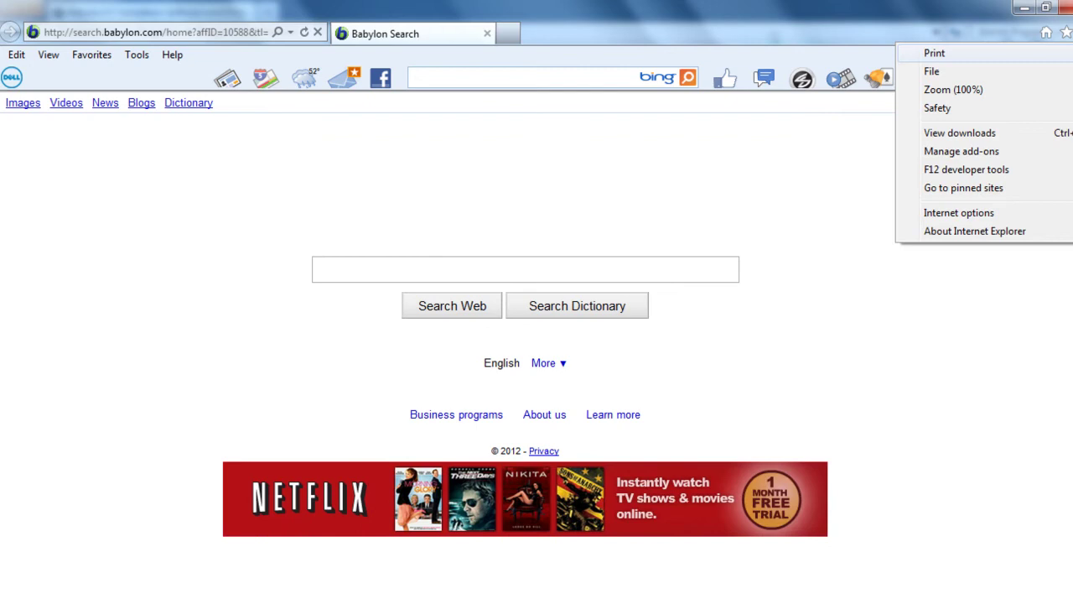
{"action": "left_click", "coordinate": [929, 211]}
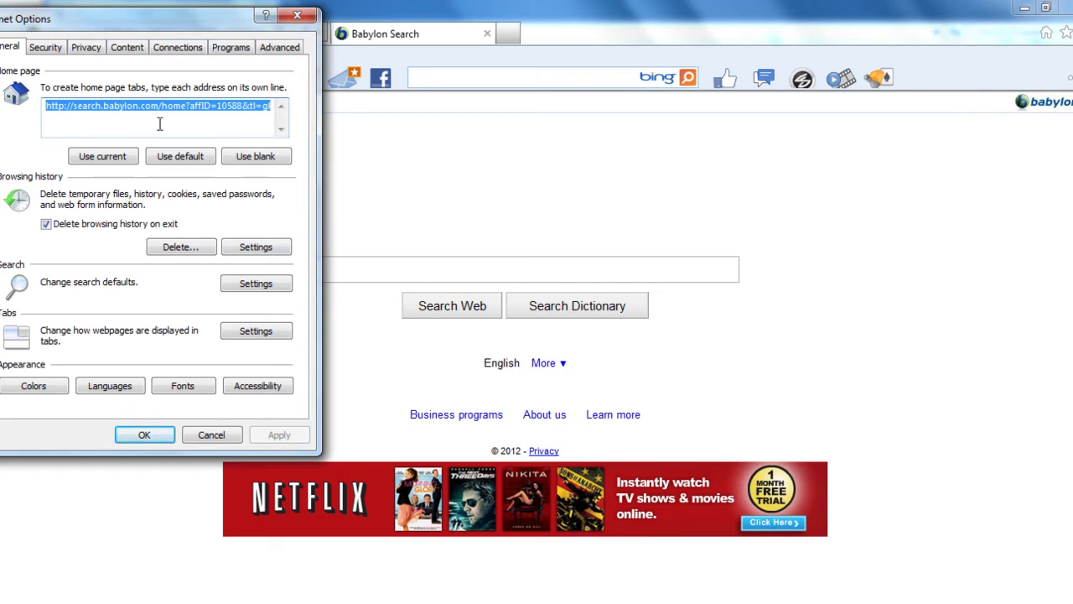
{"action": "left_click", "coordinate": [179, 159]}
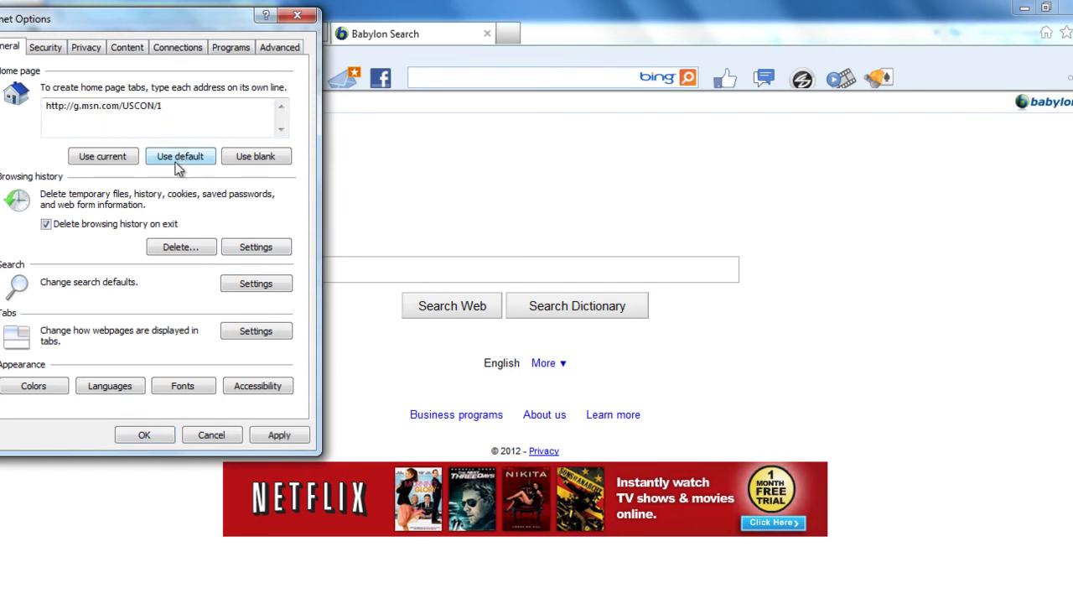
{"action": "left_click", "coordinate": [279, 435]}
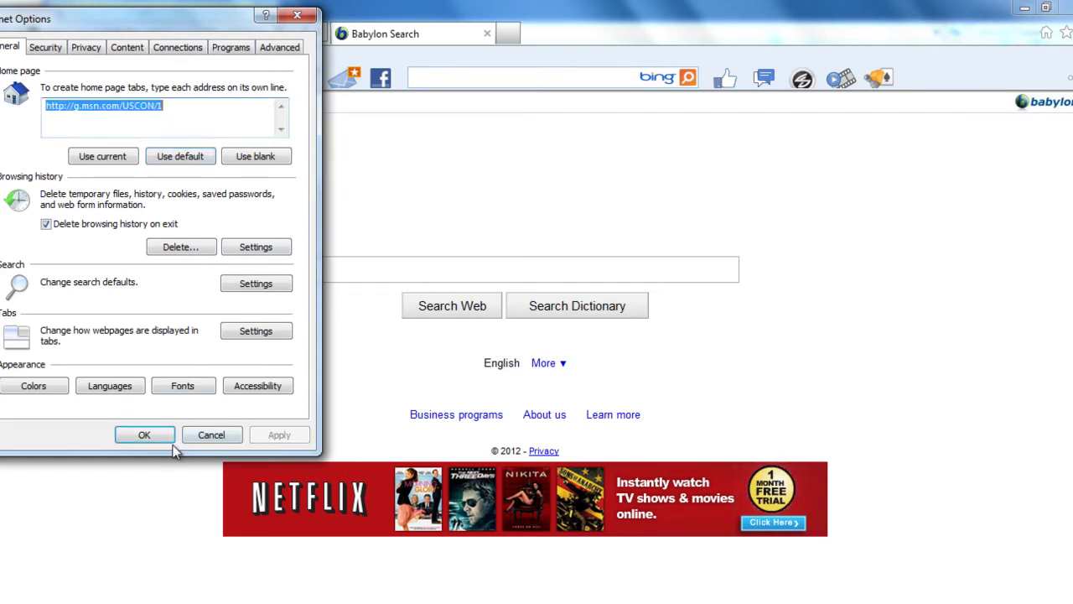
{"action": "left_click", "coordinate": [155, 435]}
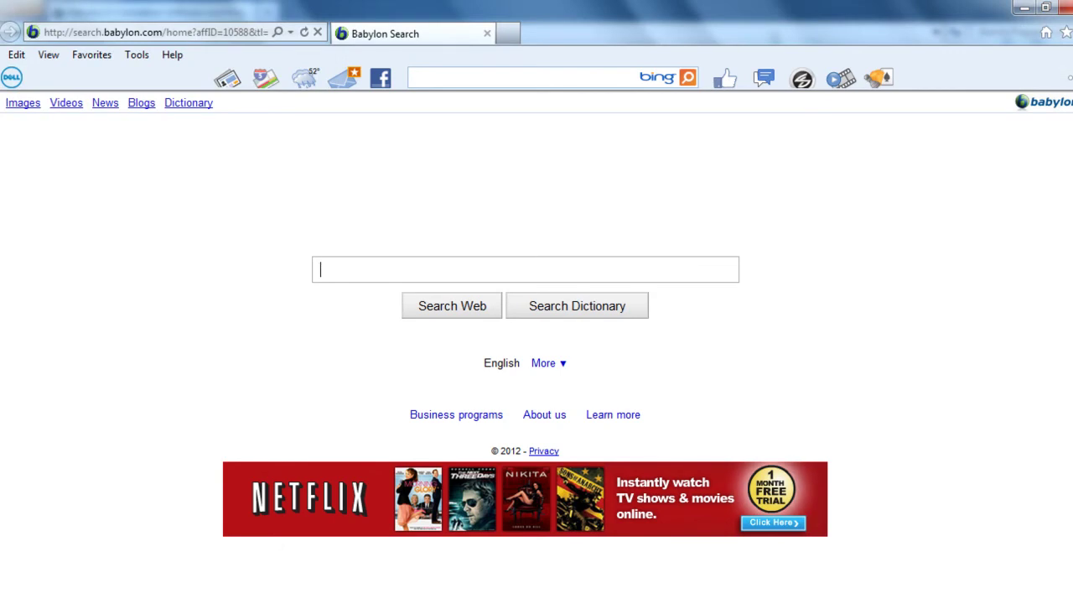
Step: In Manage Add-ons, replace the Babylon search provider with Bing as Internet Explorer's default
{"action": "left_click", "coordinate": [1065, 32]}
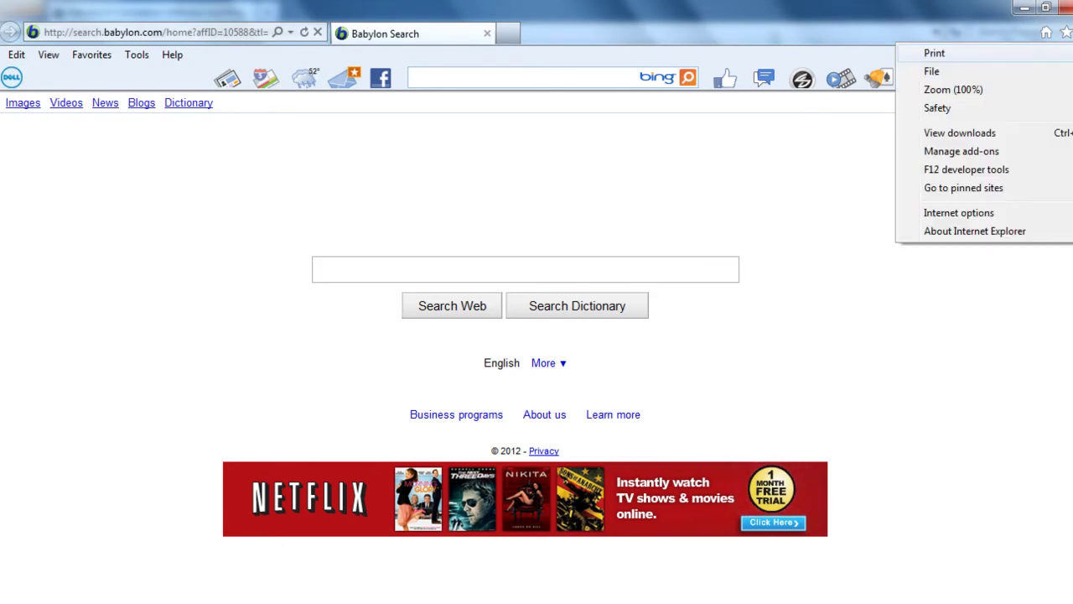
{"action": "left_click", "coordinate": [977, 154]}
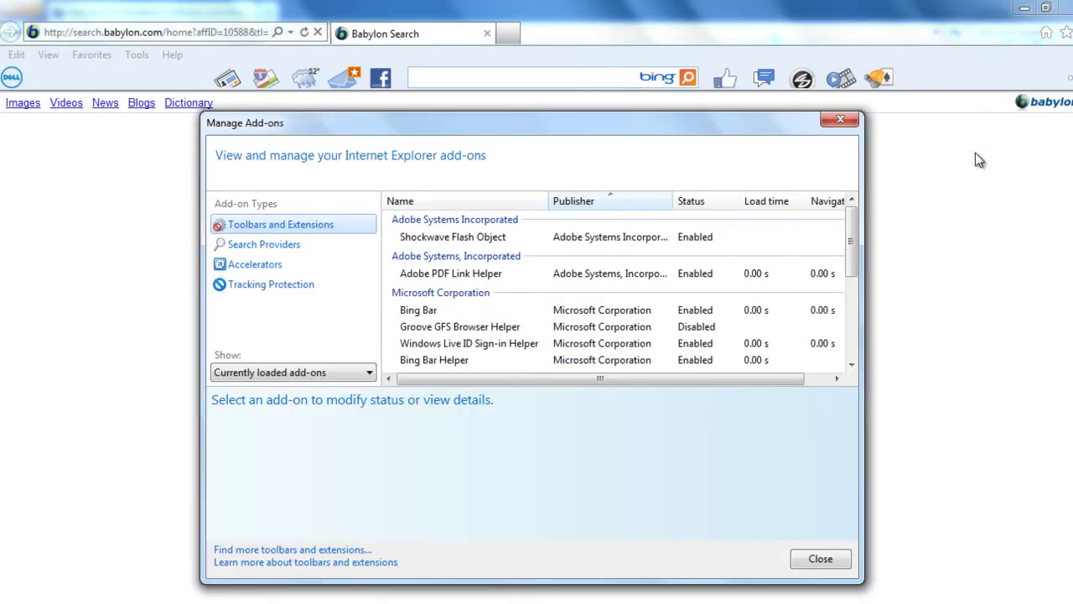
{"action": "left_click", "coordinate": [313, 253]}
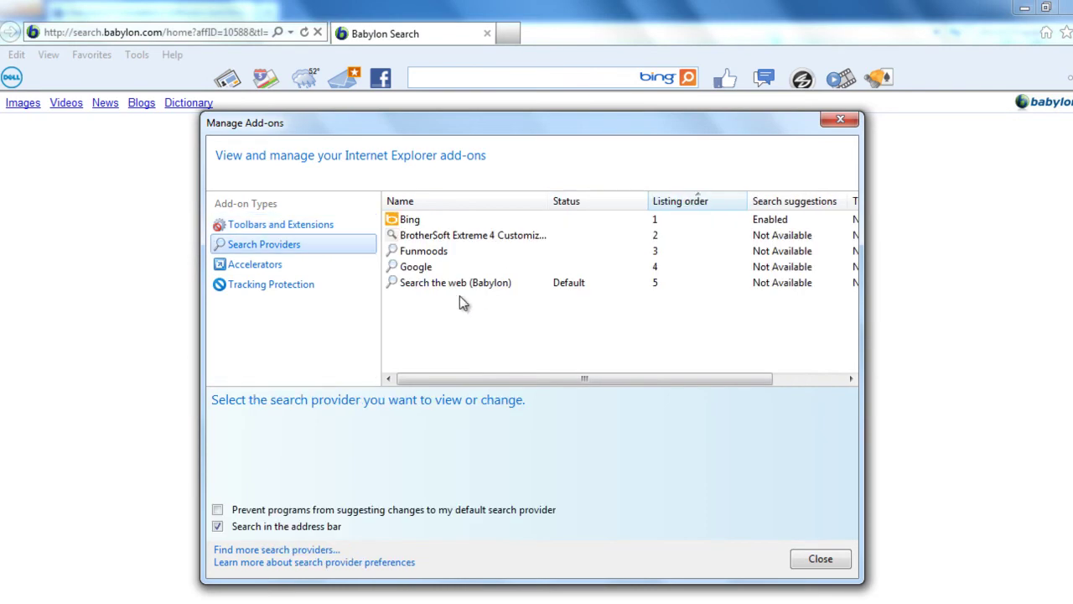
{"action": "left_click", "coordinate": [761, 285]}
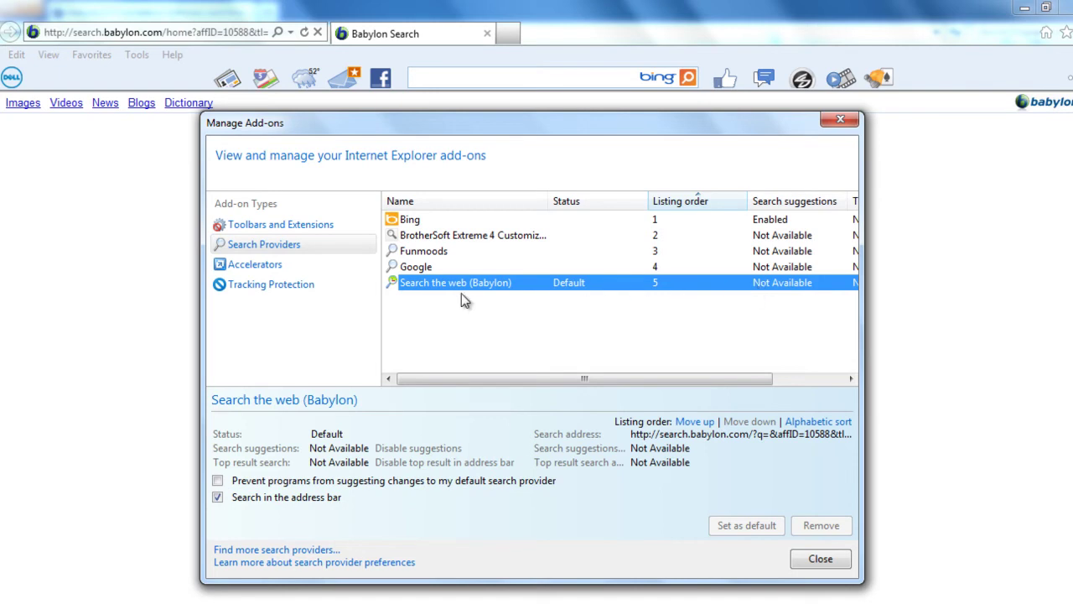
{"action": "left_click", "coordinate": [444, 223]}
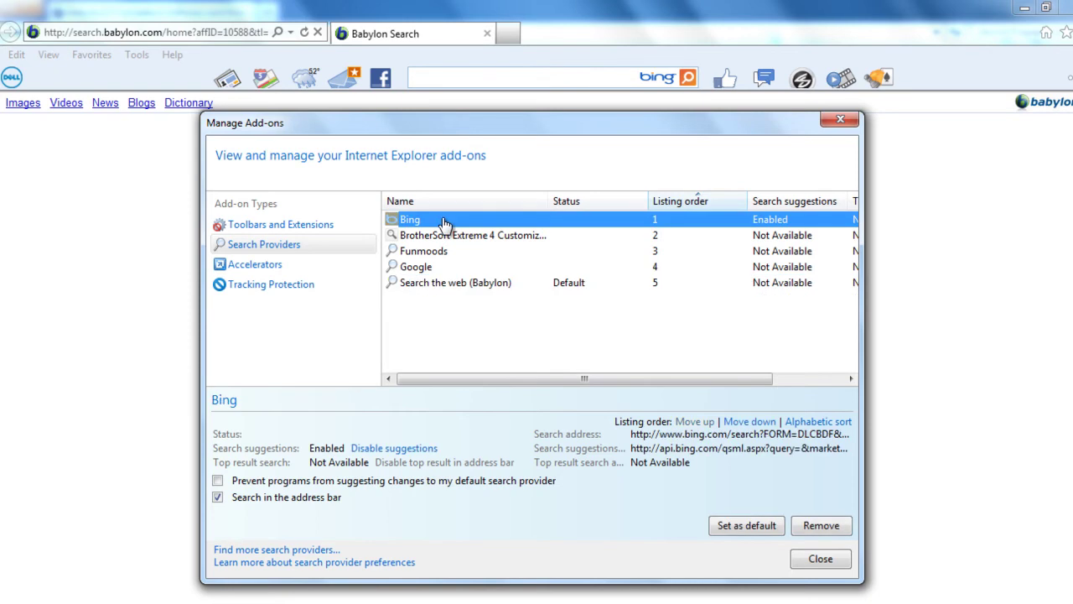
{"action": "left_click", "coordinate": [739, 528]}
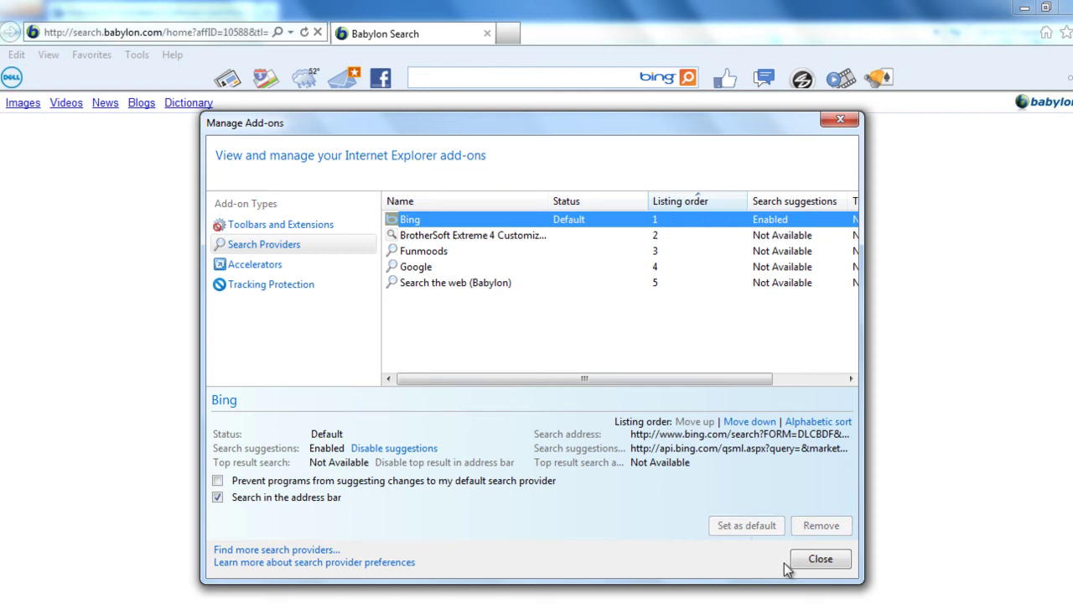
{"action": "left_click", "coordinate": [810, 561]}
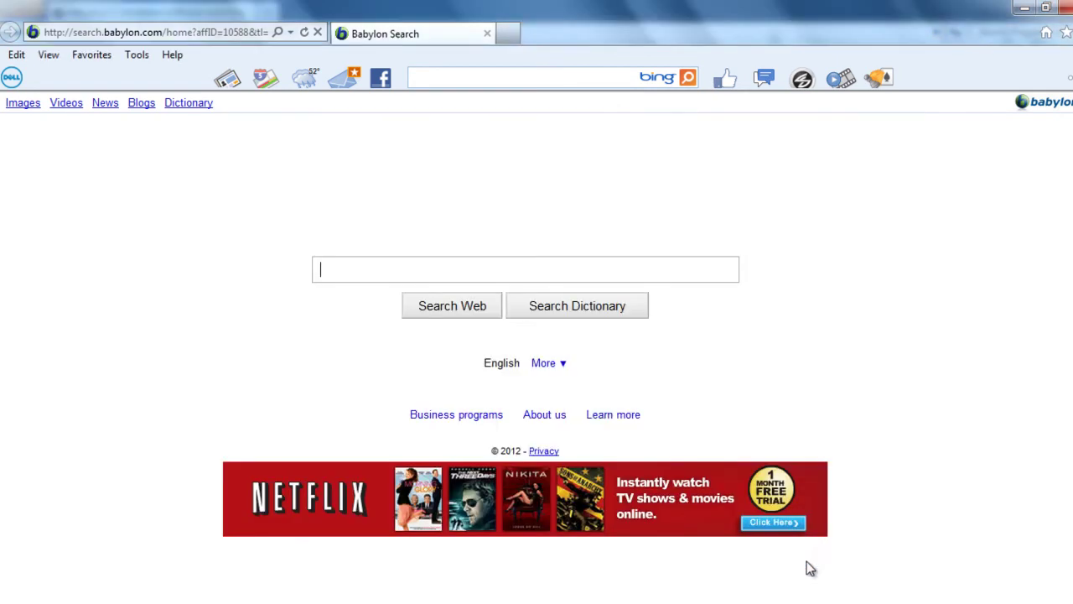
Step: Close the Babylon search window and the Internet Explorer MSN window
{"action": "left_click", "coordinate": [1067, 5]}
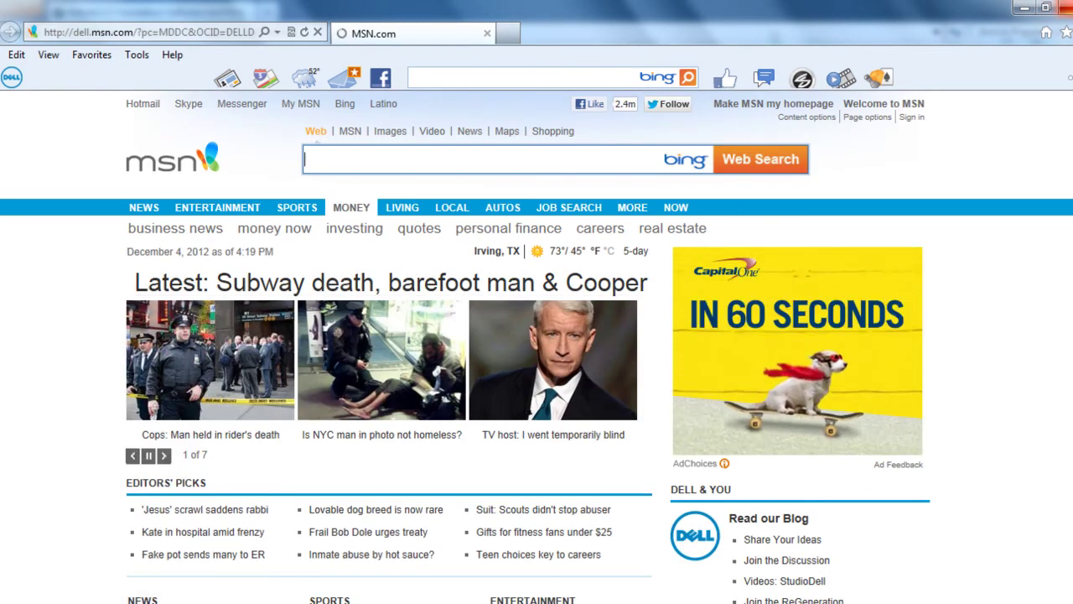
{"action": "left_click", "coordinate": [1063, 7]}
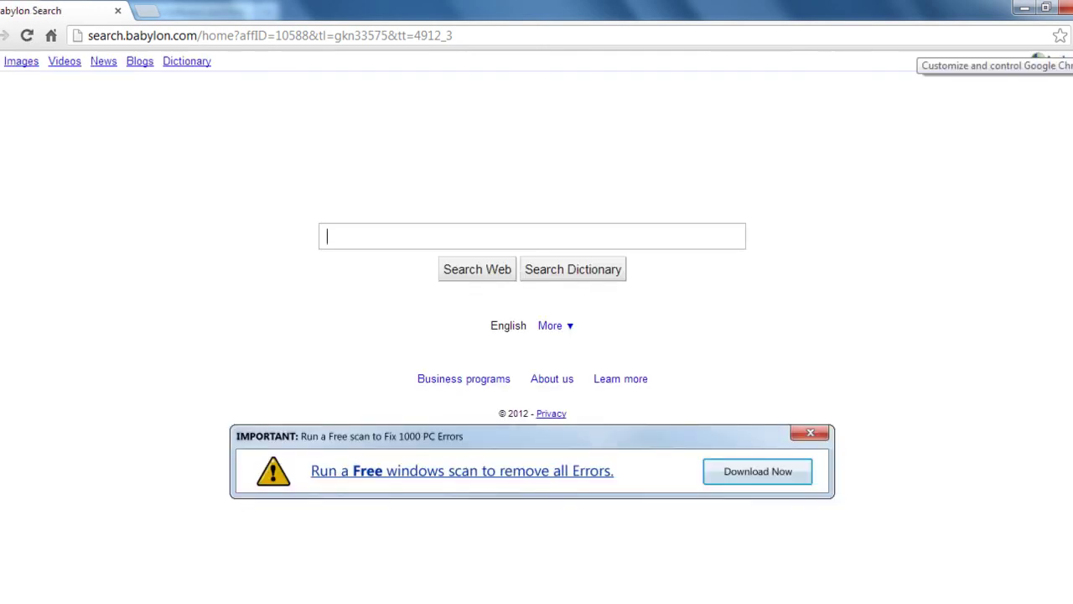
Step: Open Chrome Settings in a new tab, review the installed extensions, and return to Settings
{"action": "left_click", "coordinate": [1039, 59]}
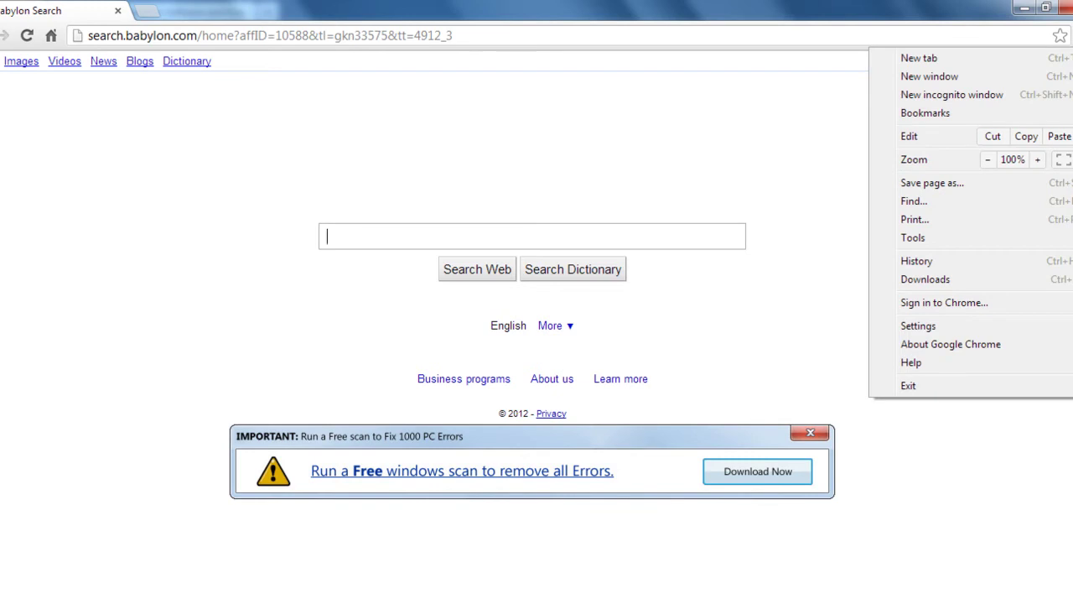
{"action": "left_click", "coordinate": [933, 335]}
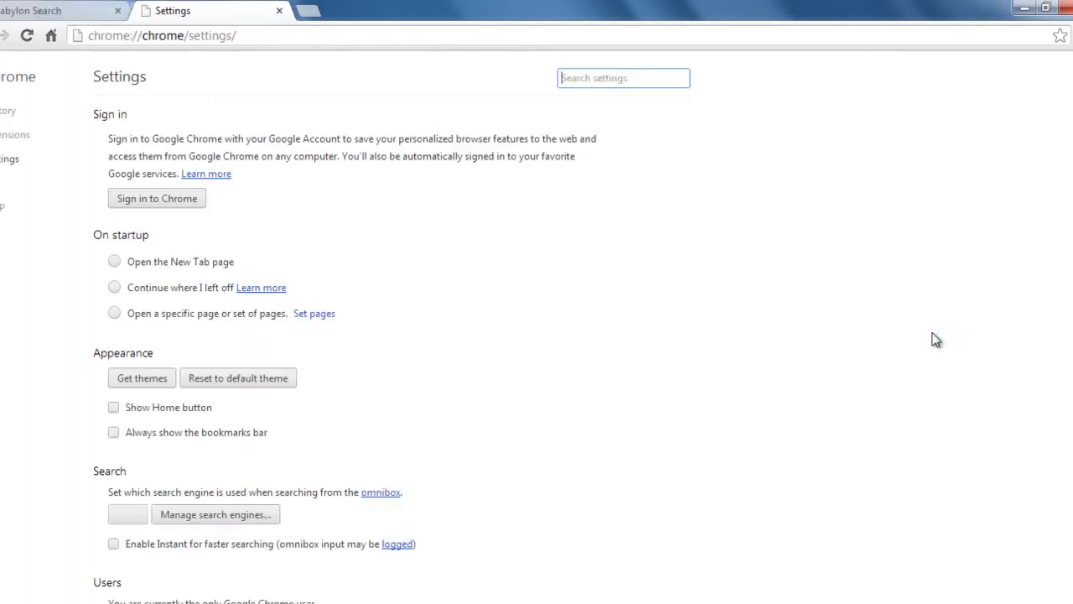
{"action": "left_click", "coordinate": [17, 136]}
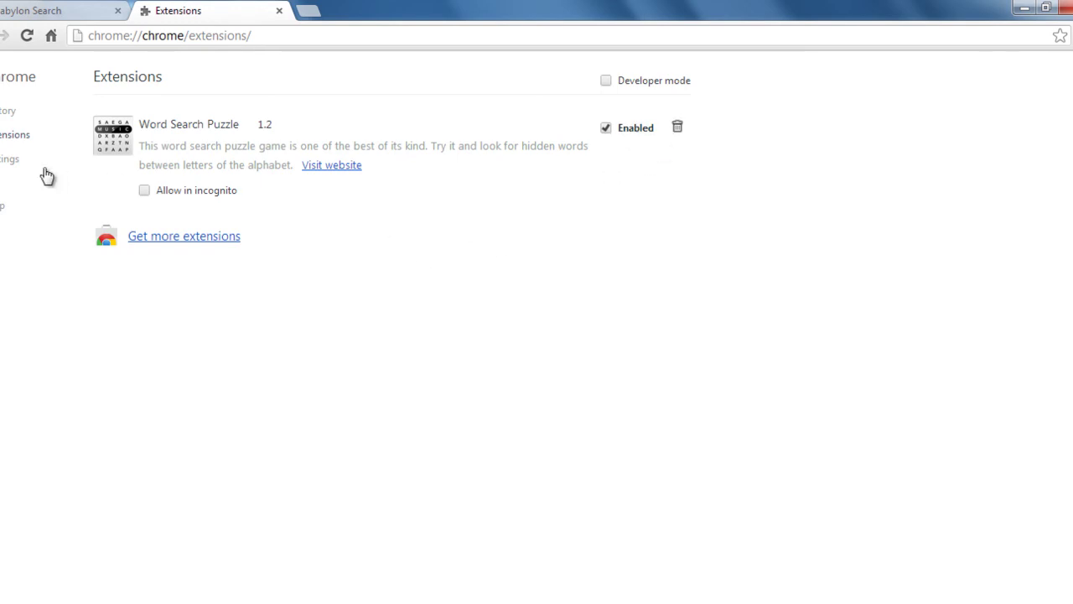
{"action": "left_click", "coordinate": [10, 161]}
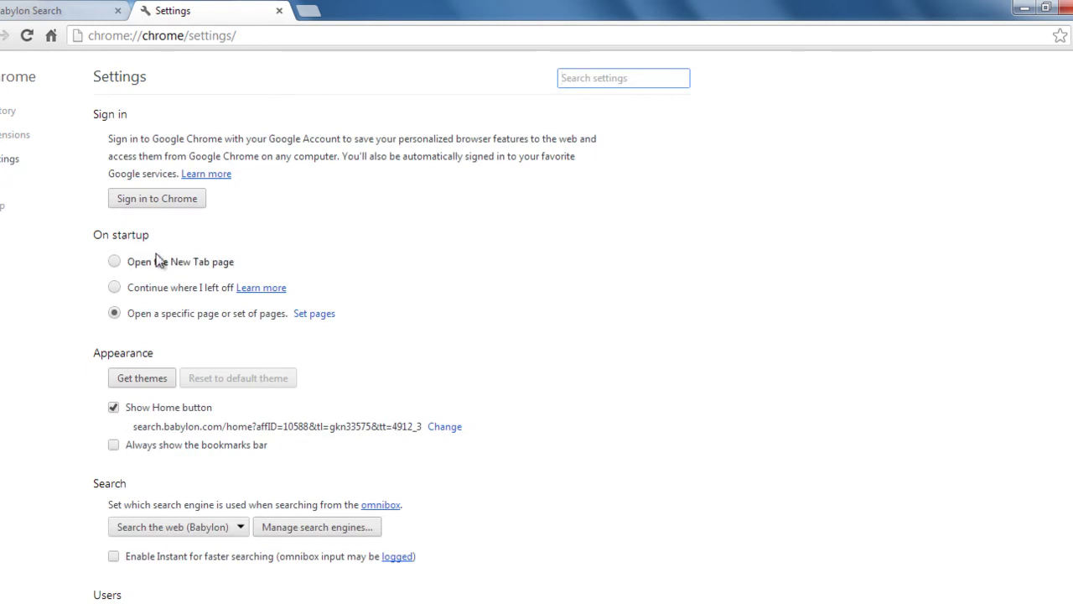
{"action": "left_click", "coordinate": [320, 318]}
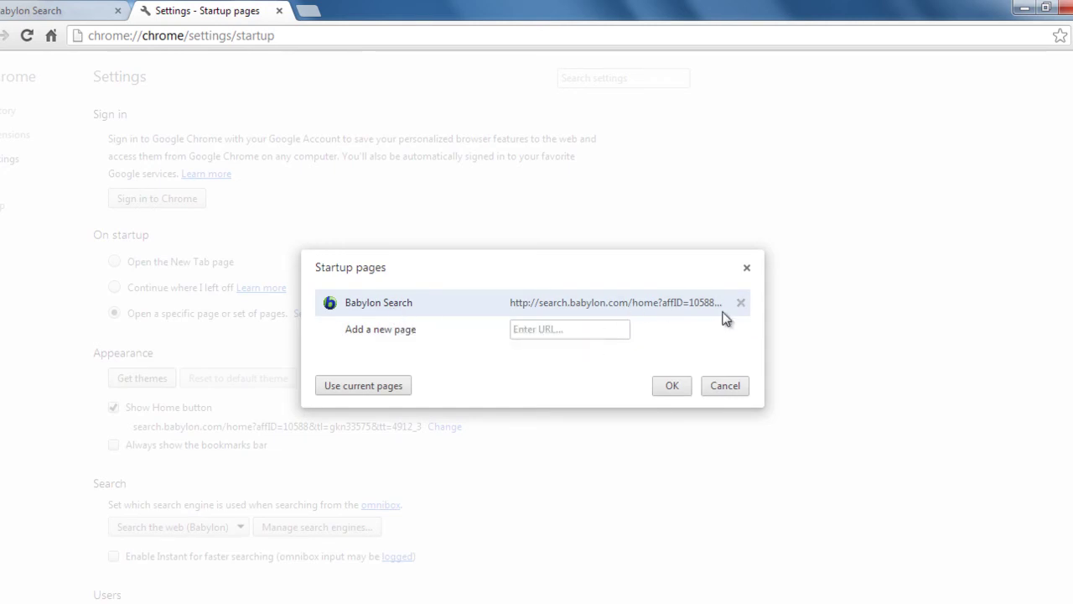
{"action": "left_click", "coordinate": [741, 303]}
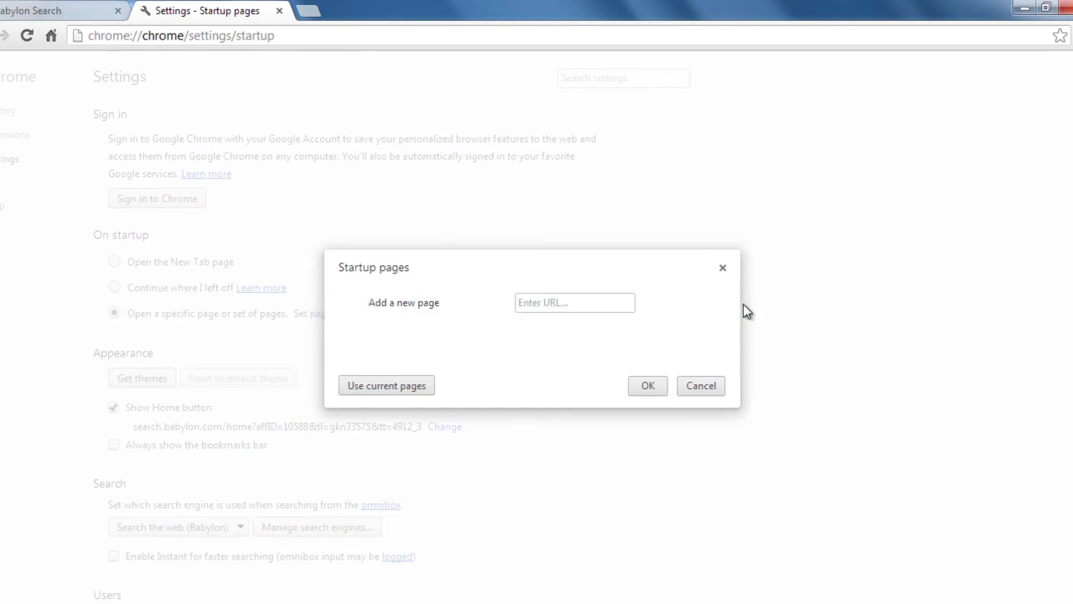
{"action": "left_click", "coordinate": [579, 307]}
{"action": "type", "text": "www"}
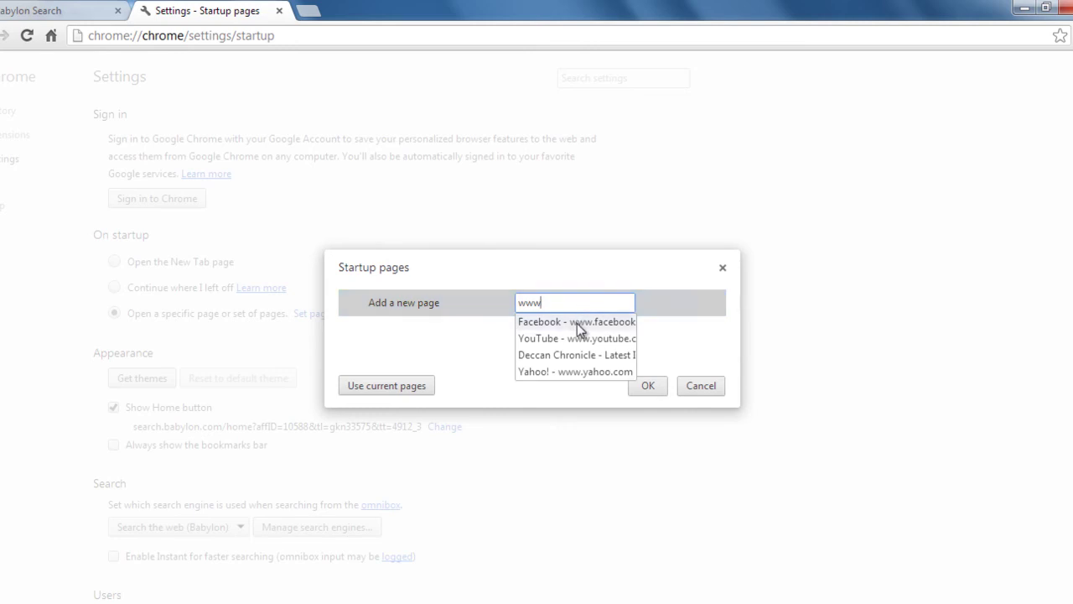
{"action": "left_click", "coordinate": [576, 354]}
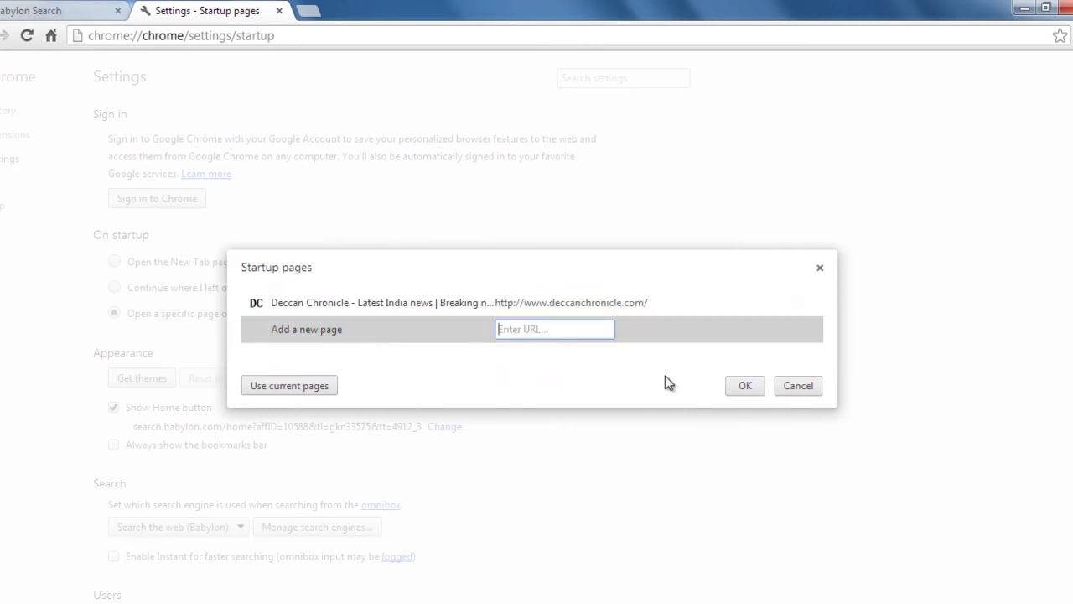
{"action": "left_click", "coordinate": [744, 387]}
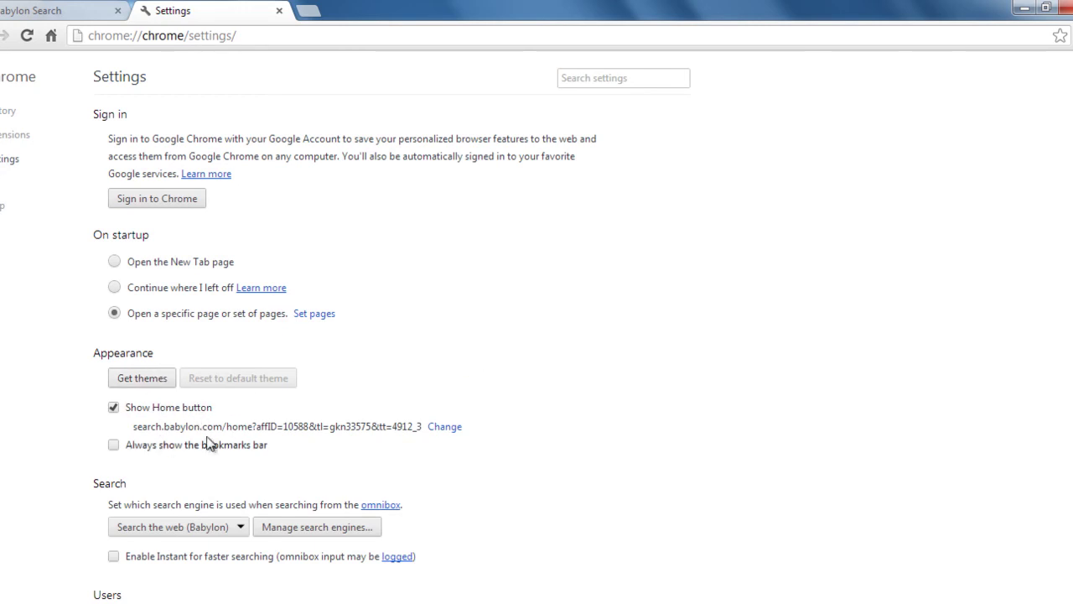
{"action": "left_click", "coordinate": [441, 429]}
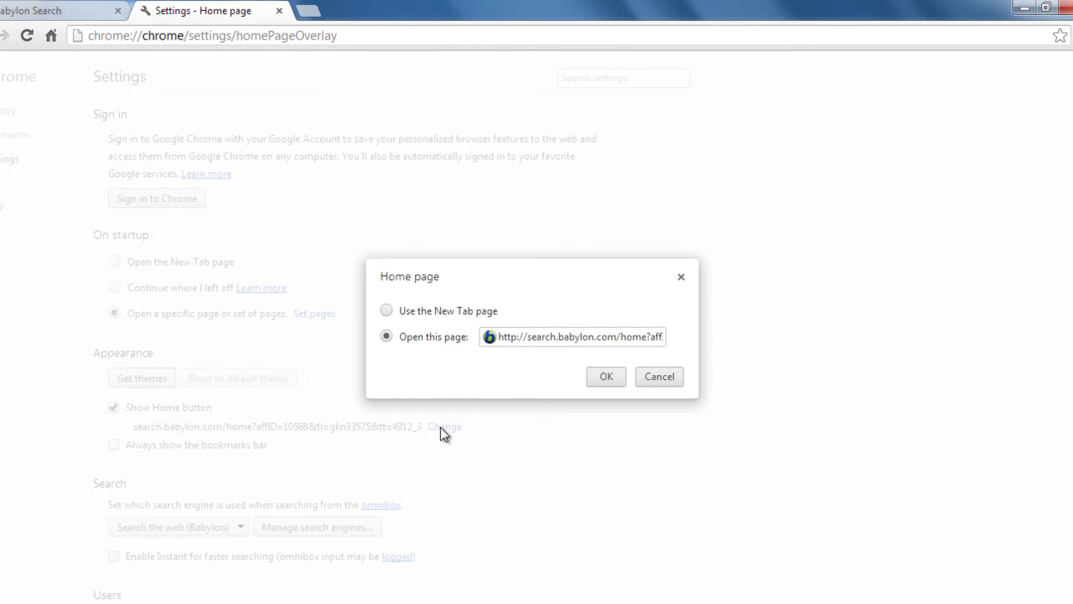
{"action": "left_click", "coordinate": [531, 334]}
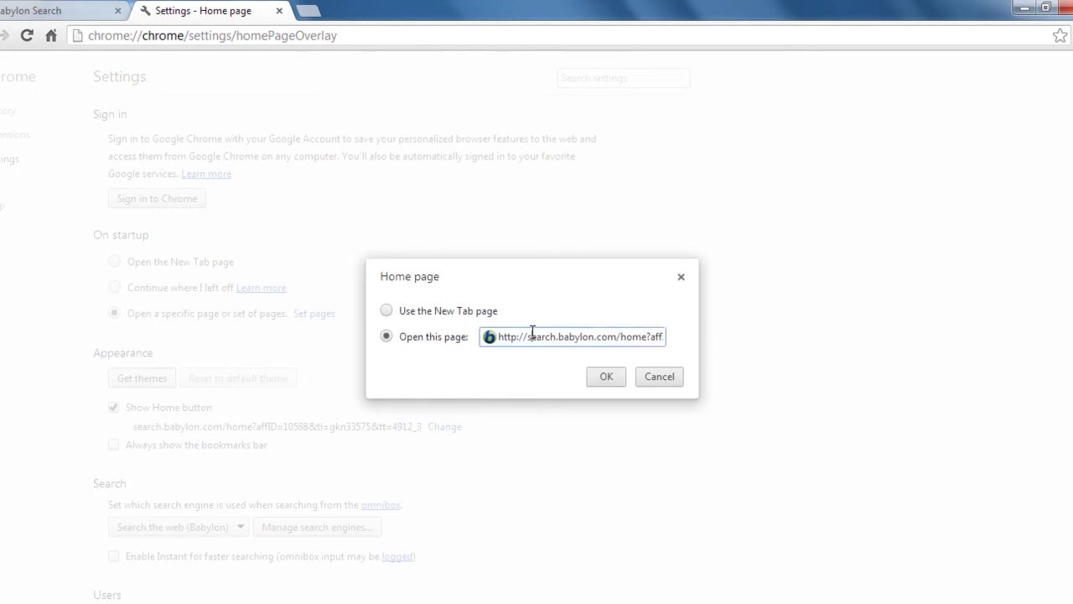
{"action": "triple_click", "coordinate": [532, 335]}
{"action": "type", "text": "www"}
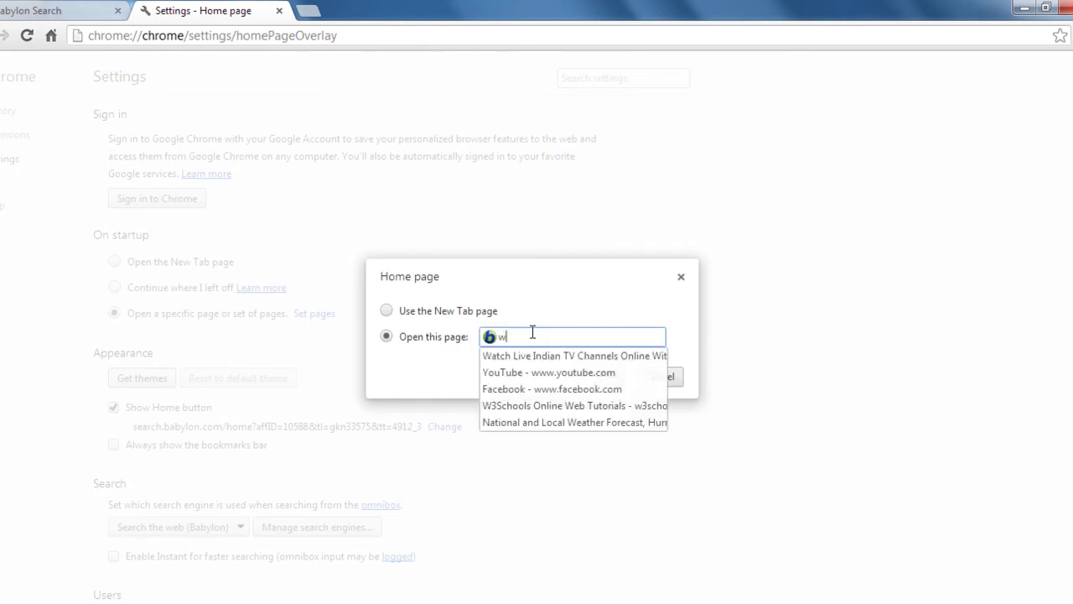
{"action": "left_click", "coordinate": [539, 388]}
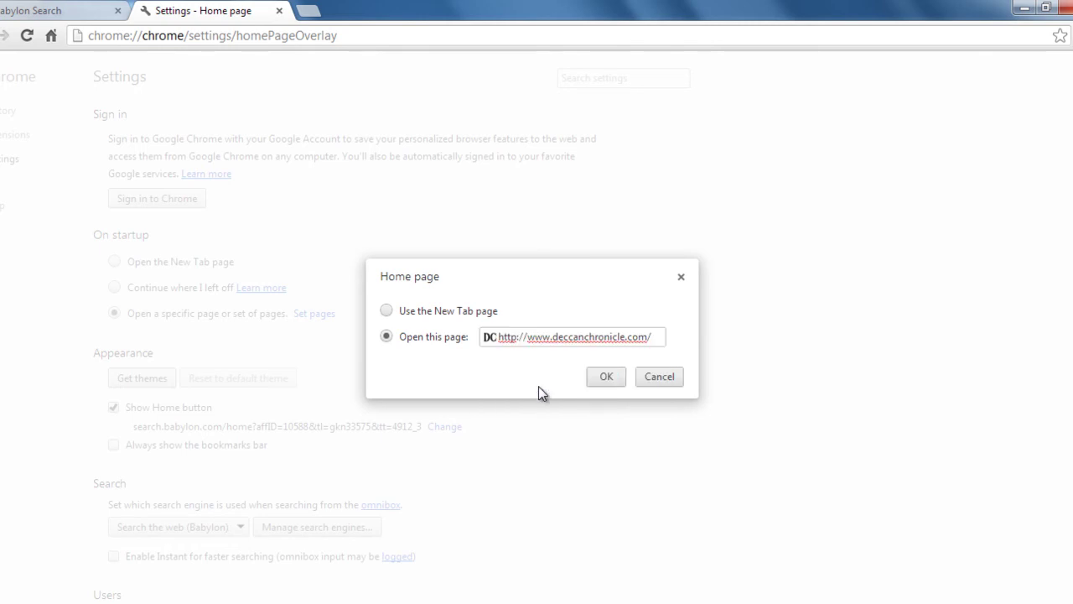
{"action": "left_click", "coordinate": [606, 377]}
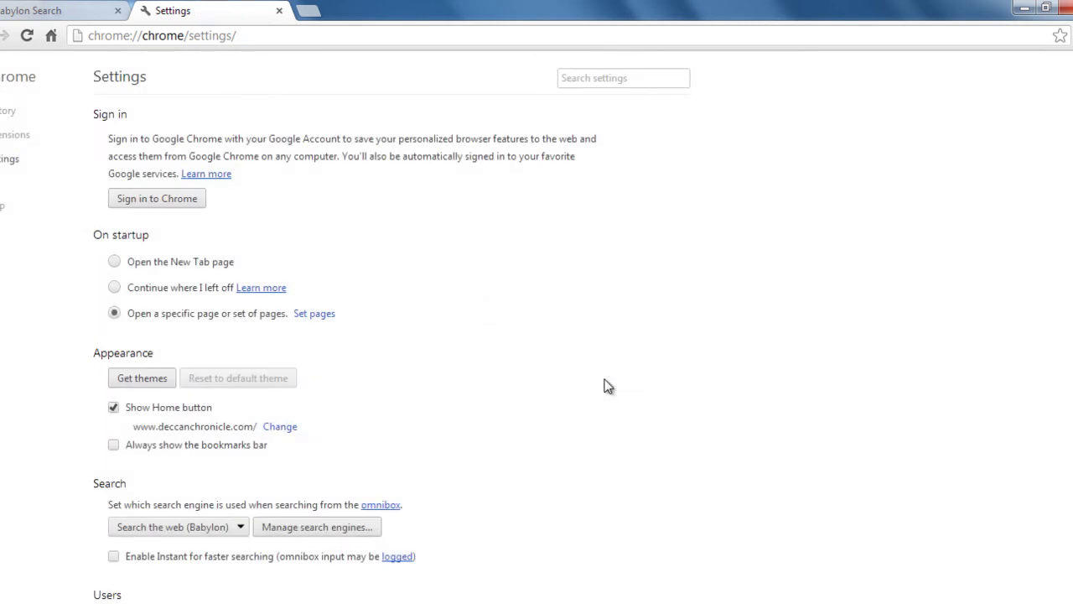
{"action": "scroll", "coordinate": [605, 379], "scroll_direction": "down", "scroll_amount": 2}
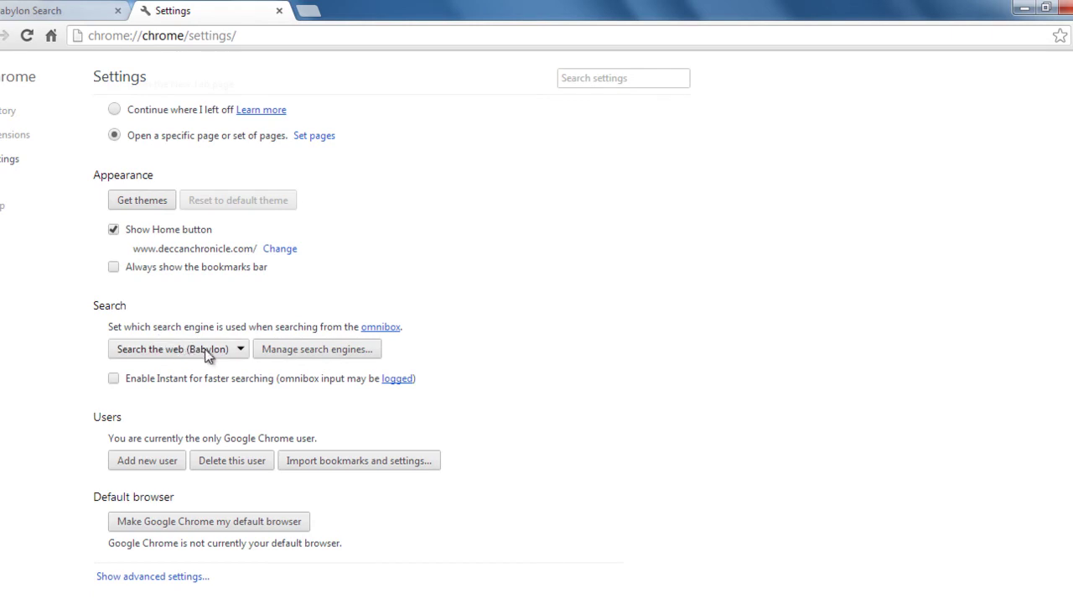
Step: In Manage search engines, make Google the default and delete the Babylon search entry
{"action": "left_click", "coordinate": [295, 355]}
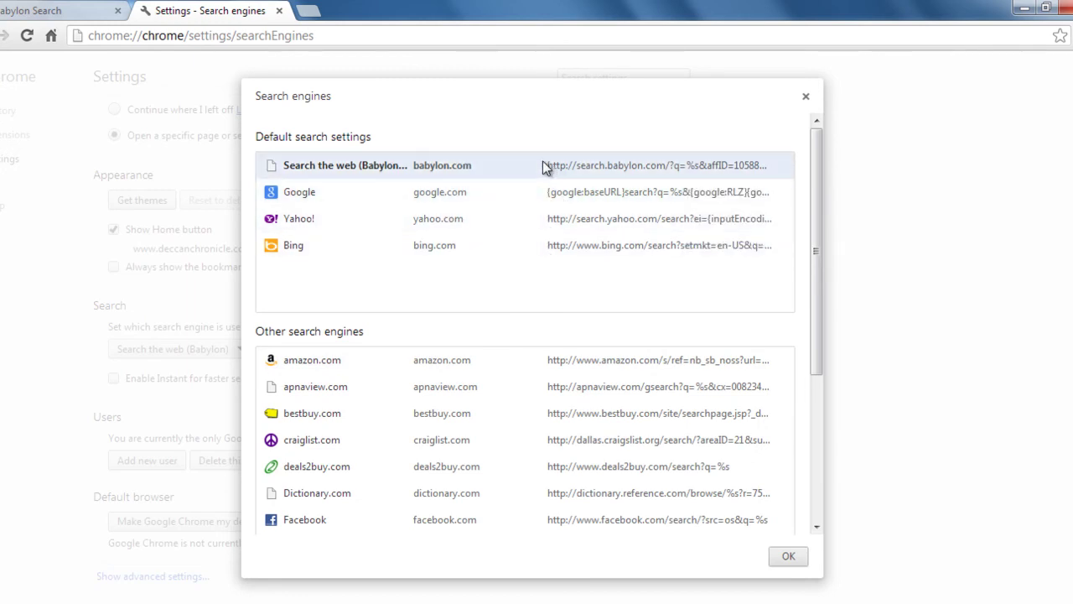
{"action": "mouse_move", "coordinate": [554, 191]}
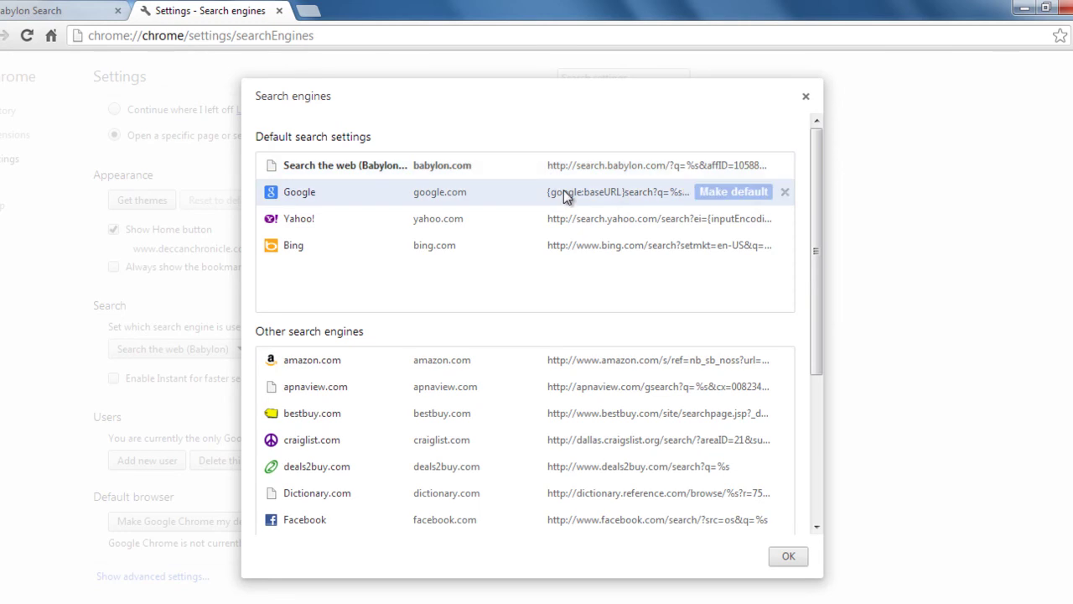
{"action": "left_click", "coordinate": [718, 192]}
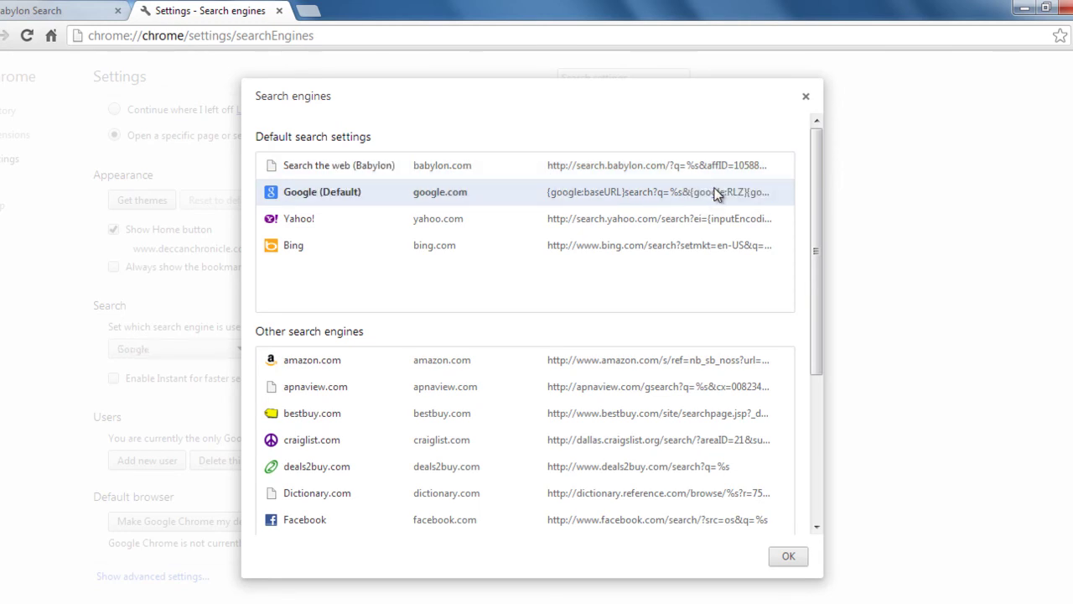
{"action": "mouse_move", "coordinate": [711, 172]}
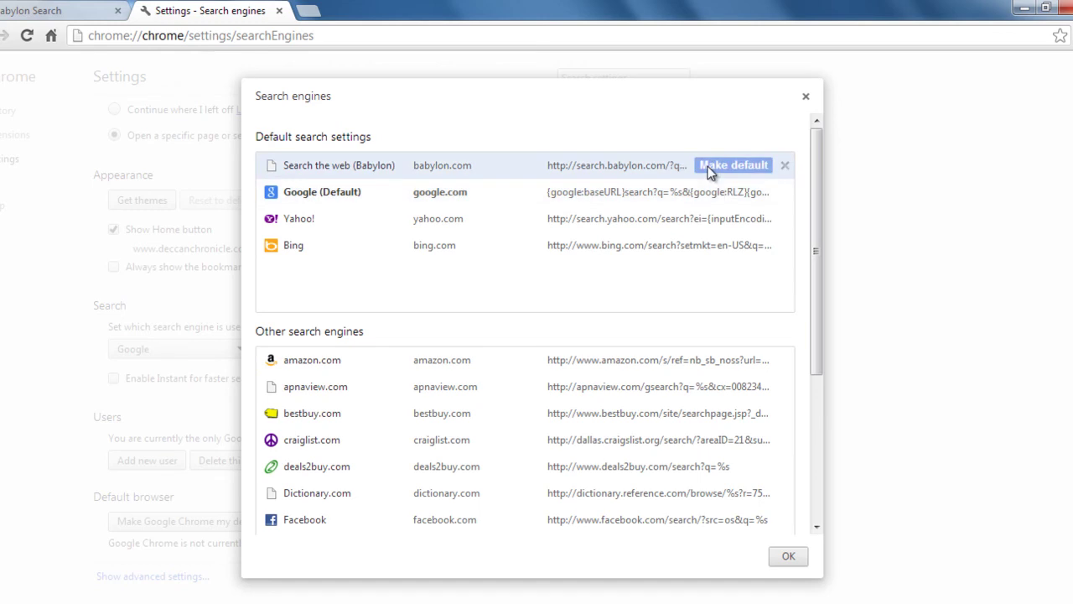
{"action": "left_click", "coordinate": [785, 167]}
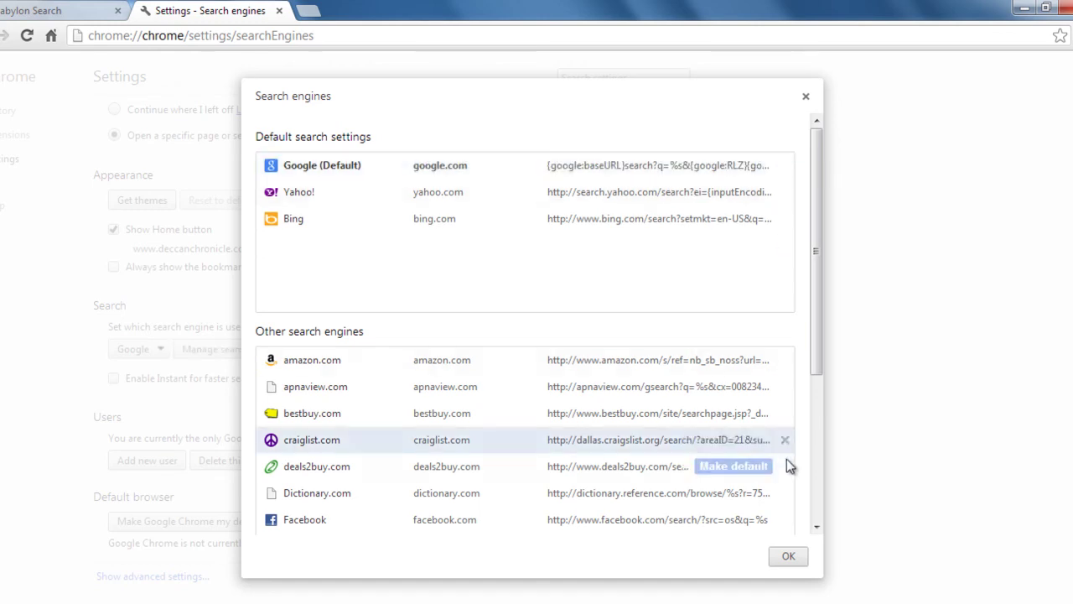
{"action": "left_click", "coordinate": [790, 556]}
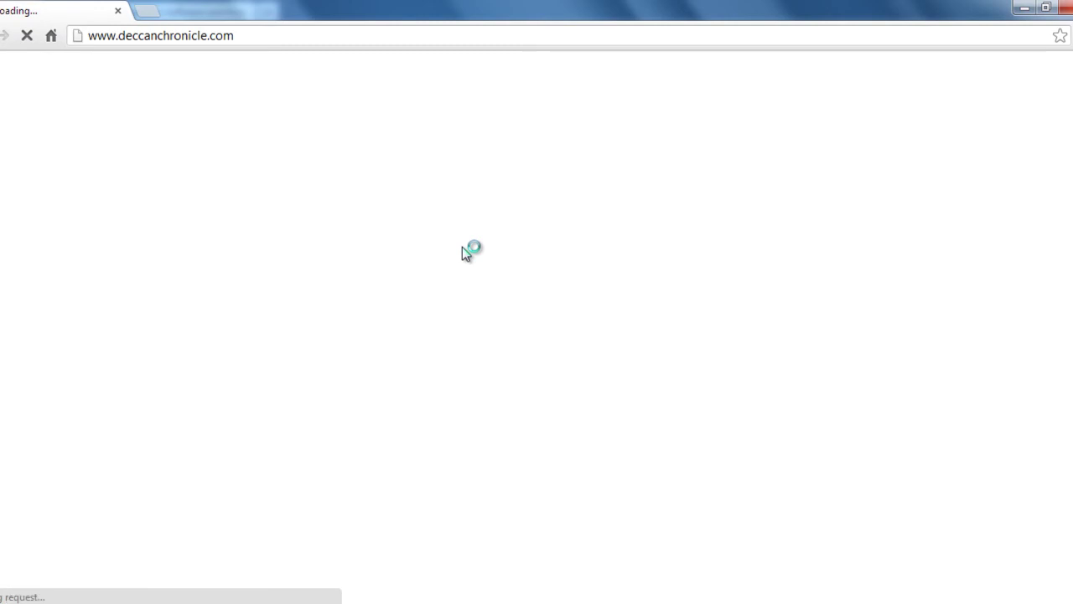
Step: Check Chrome's new tab, then search 'yahoo' from the address bar to confirm Google handles searches
{"action": "left_click", "coordinate": [145, 11]}
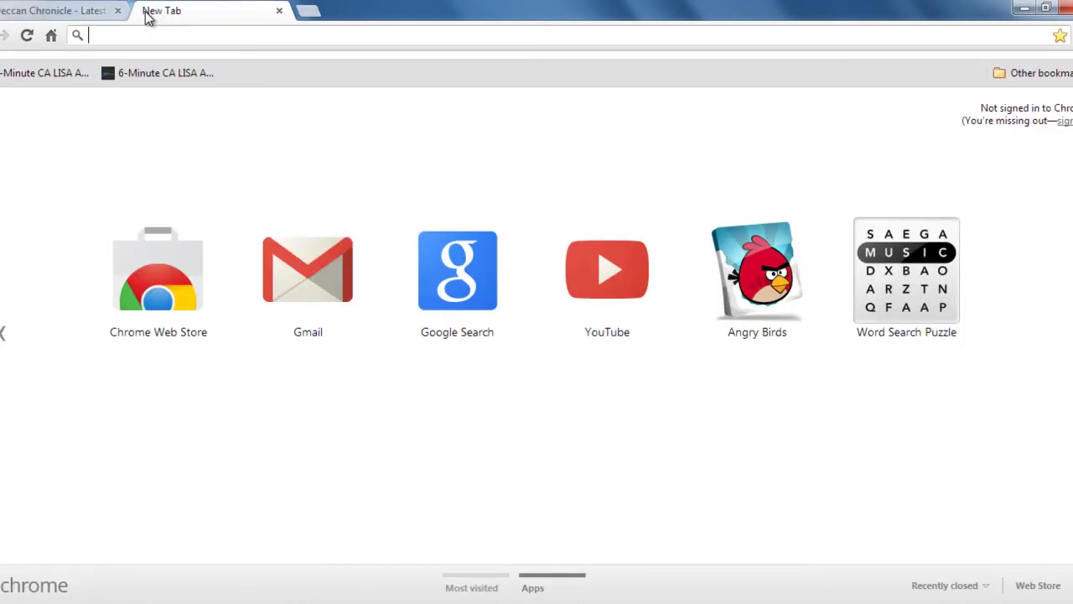
{"action": "left_click", "coordinate": [279, 11]}
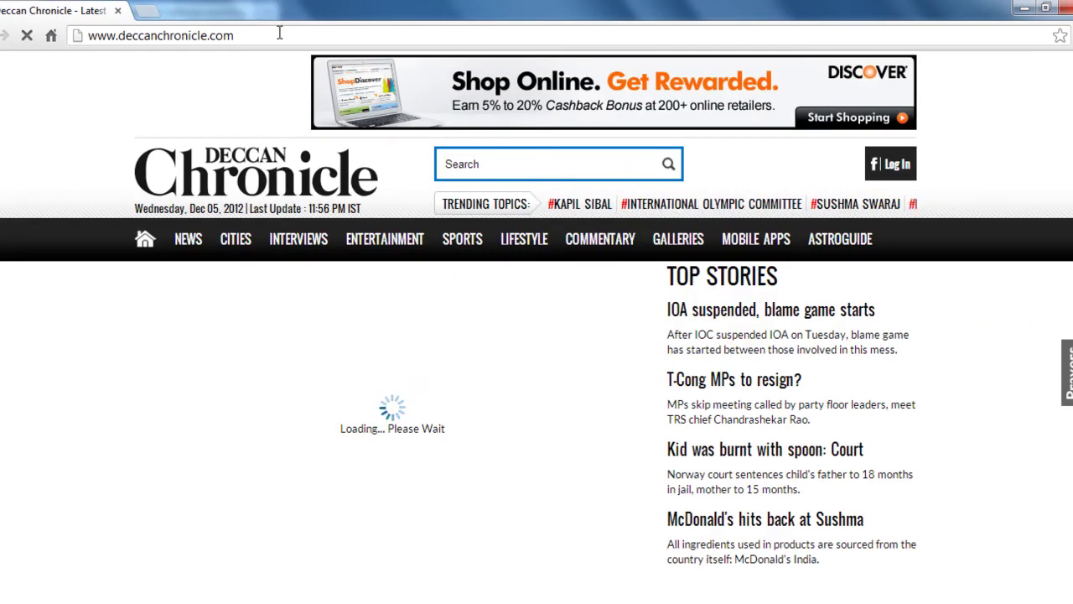
{"action": "left_click", "coordinate": [279, 35]}
{"action": "type", "text": "yah"}
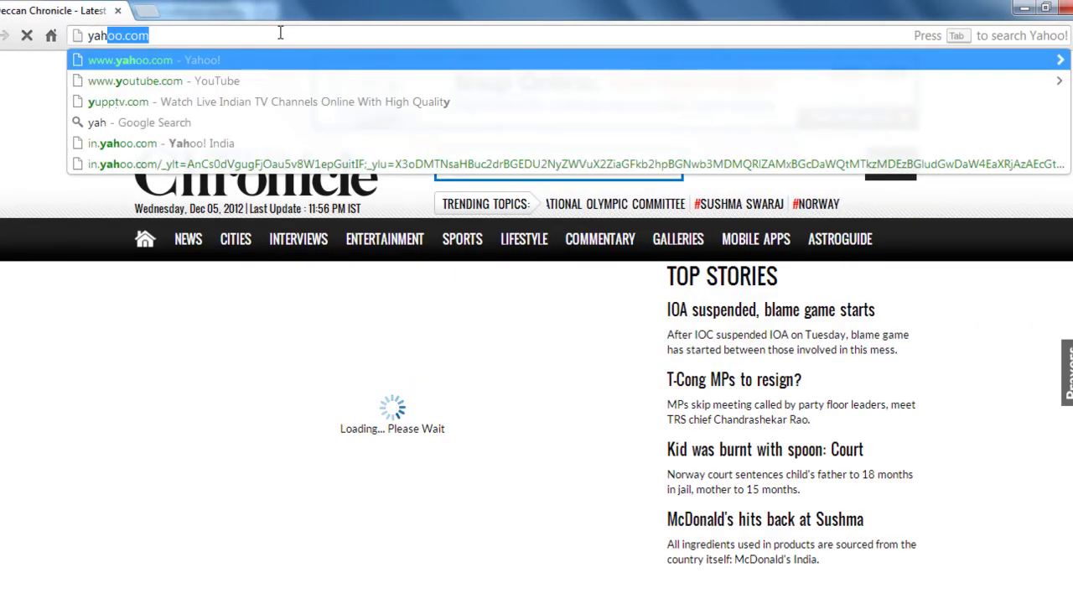
{"action": "type", "text": "oo"}
{"action": "key", "text": "Return"}
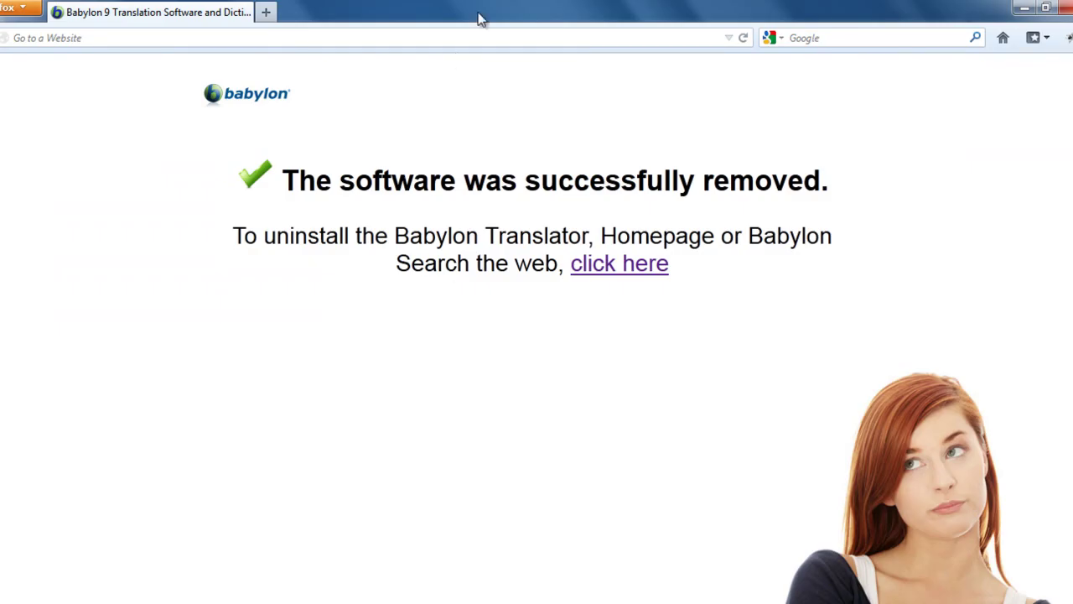
Step: Disable and remove the Babylon Spelling and Proofreading and Babylon Translation Activation extensions in Firefox
{"action": "left_click", "coordinate": [25, 7]}
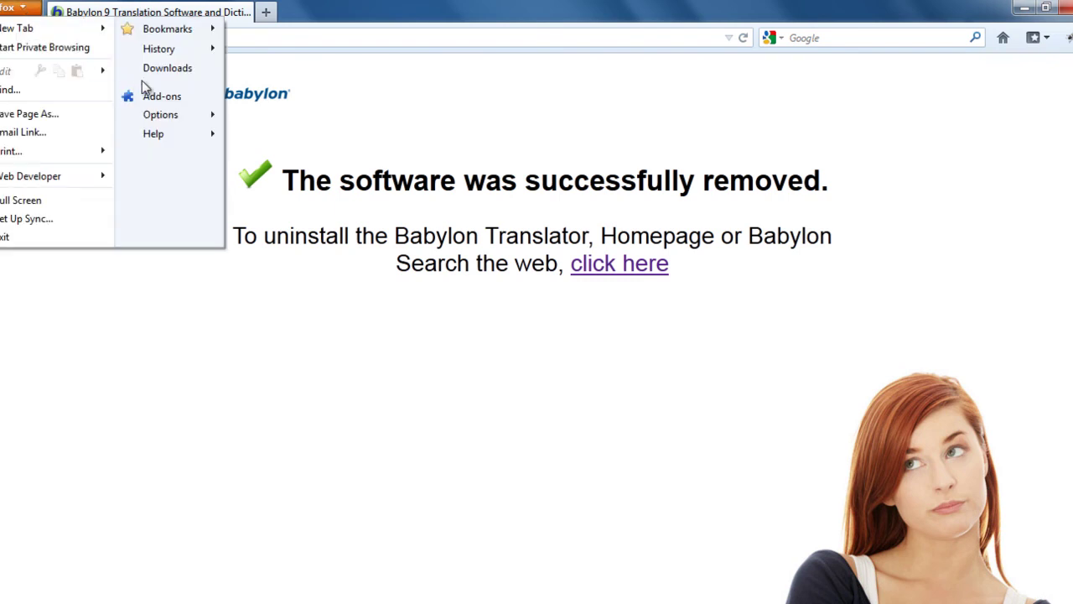
{"action": "left_click", "coordinate": [167, 96]}
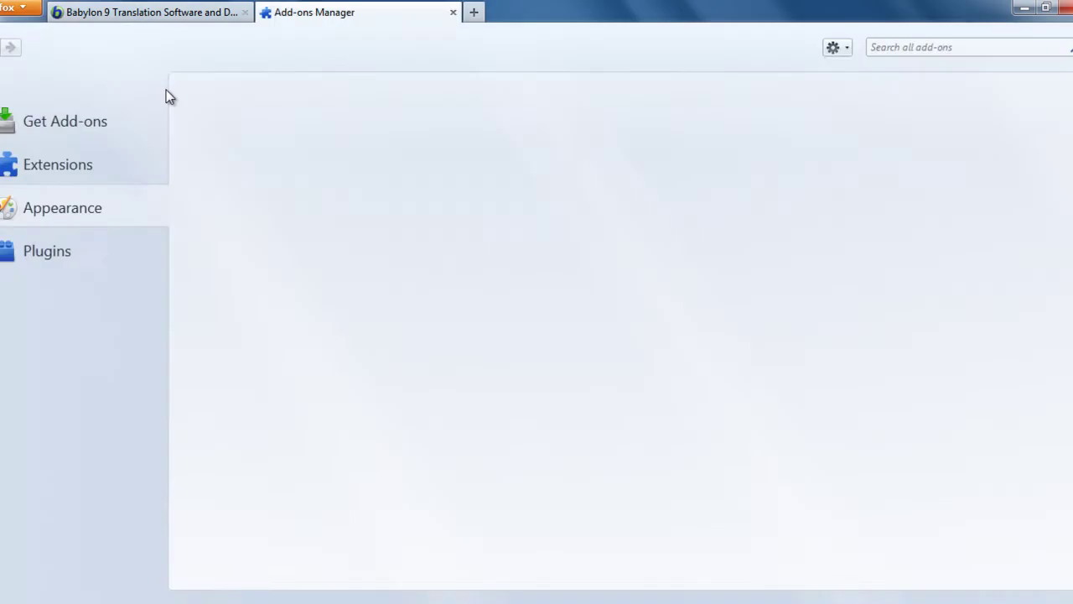
{"action": "left_click", "coordinate": [60, 179]}
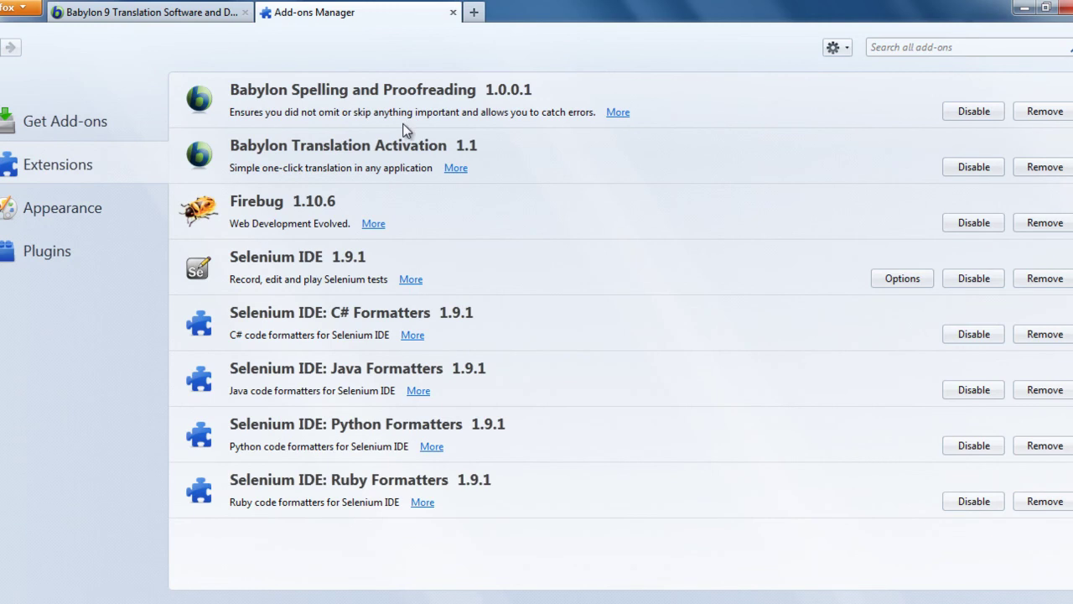
{"action": "left_click", "coordinate": [444, 107]}
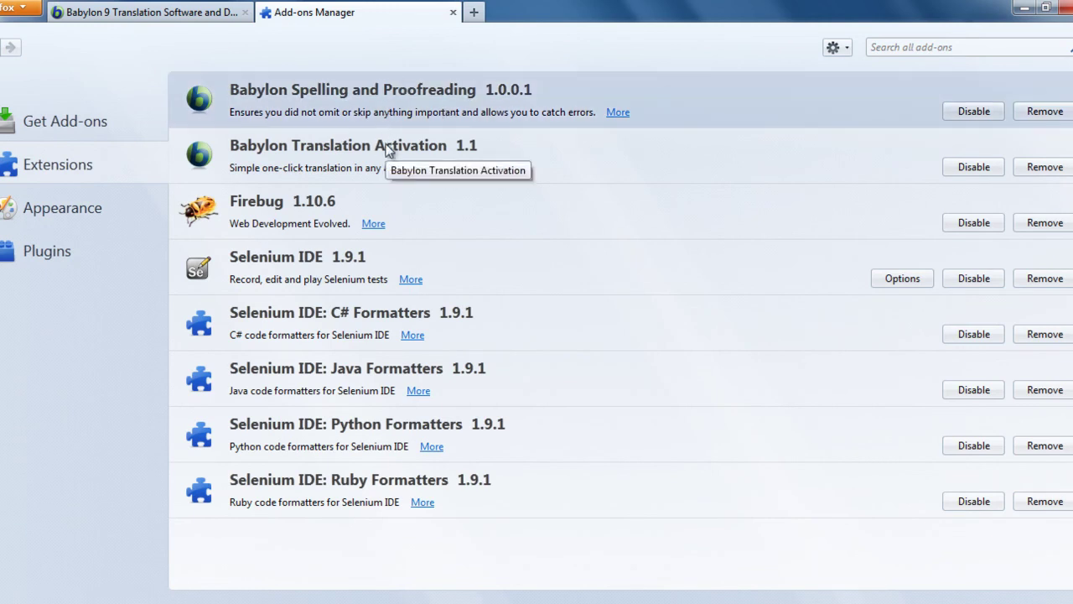
{"action": "left_click", "coordinate": [973, 111]}
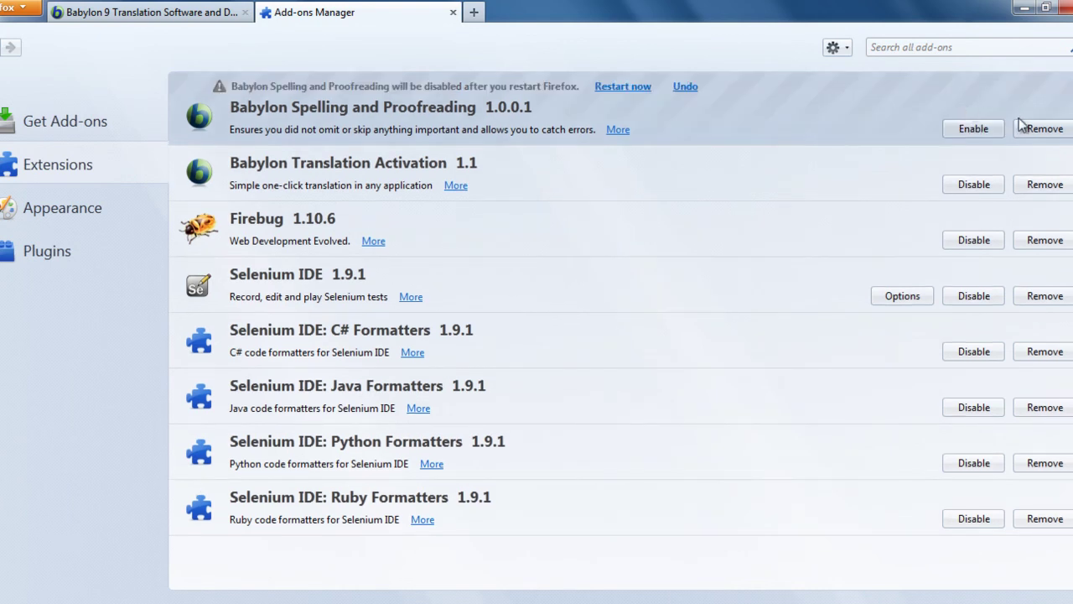
{"action": "left_click", "coordinate": [1037, 130]}
{"action": "left_click", "coordinate": [975, 138]}
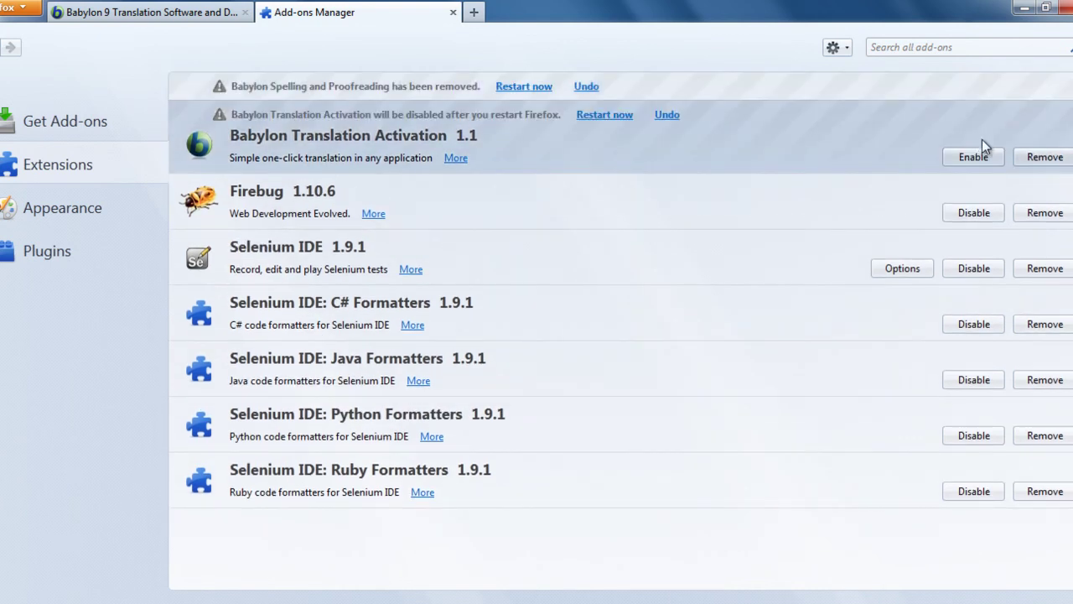
{"action": "left_click", "coordinate": [1032, 157]}
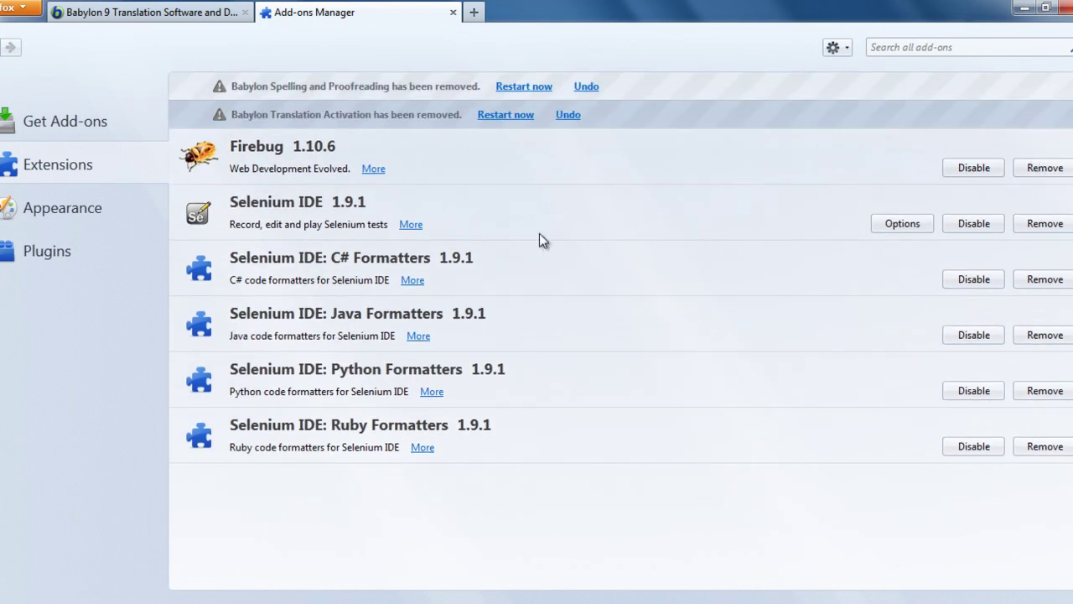
Step: Review the installed plugins list in the Add-ons Manager
{"action": "left_click", "coordinate": [96, 250]}
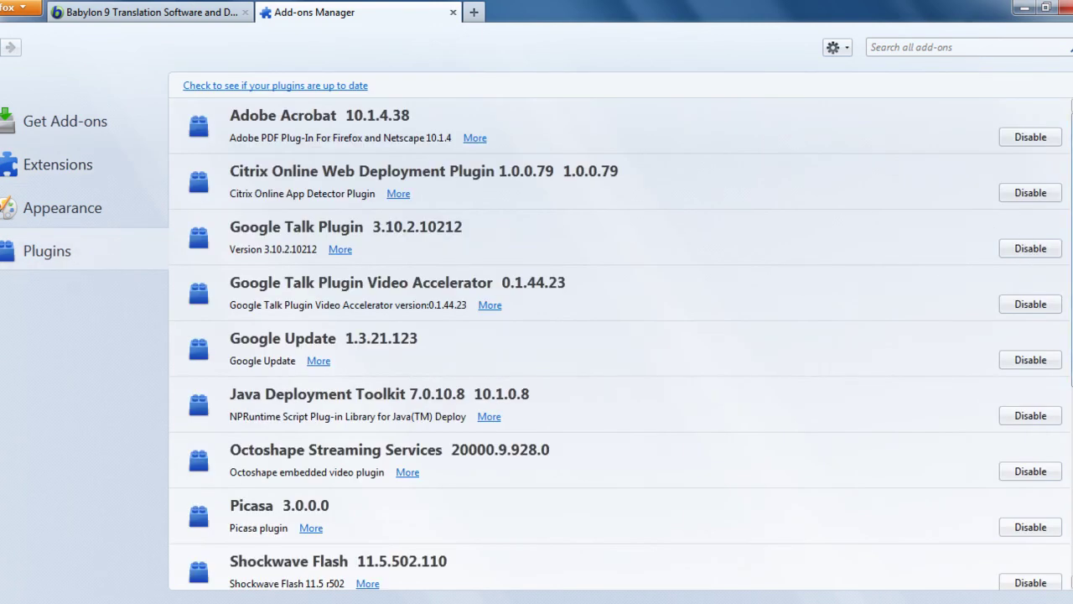
{"action": "scroll", "coordinate": [1064, 382], "scroll_direction": "down", "scroll_amount": 5}
{"action": "scroll", "coordinate": [1064, 476], "scroll_direction": "up", "scroll_amount": 5}
Step: Close the Add-ons Manager and restore Firefox's home page to the default in Options
{"action": "left_click", "coordinate": [452, 12]}
{"action": "left_click", "coordinate": [22, 11]}
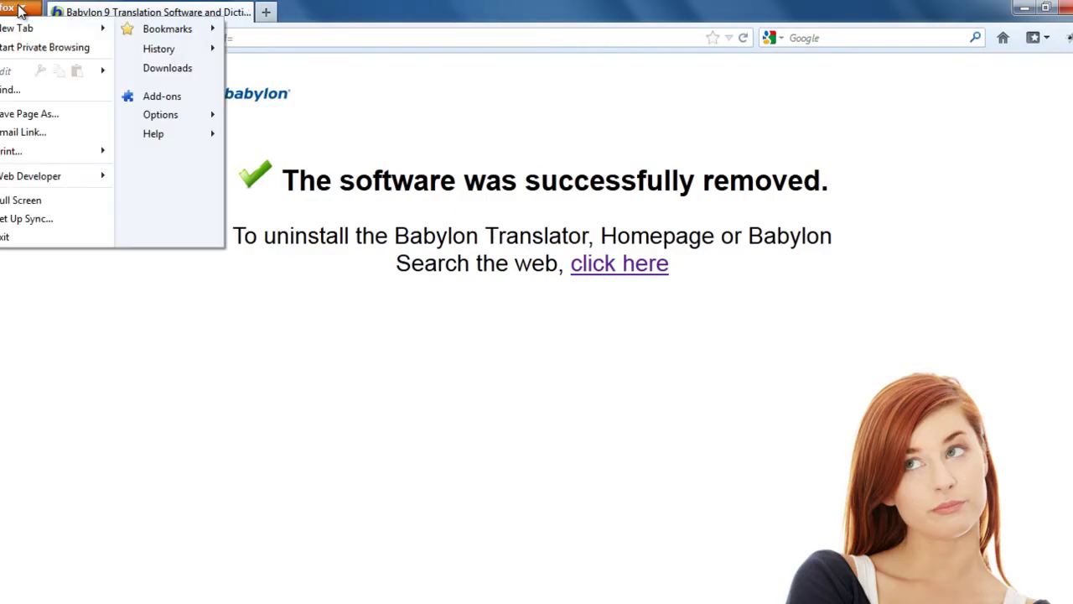
{"action": "mouse_move", "coordinate": [201, 120]}
{"action": "left_click", "coordinate": [284, 118]}
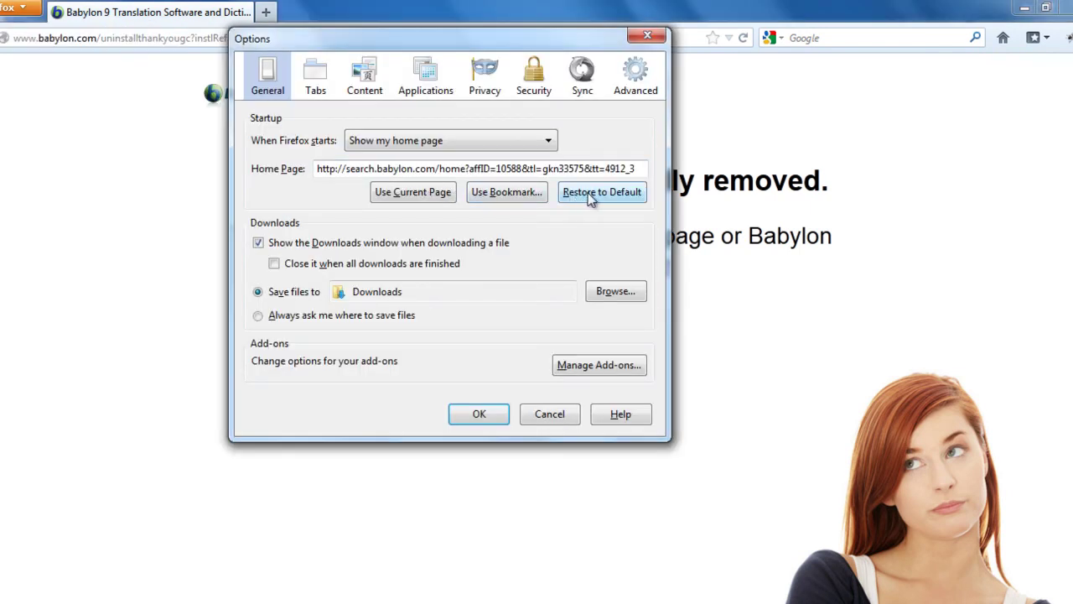
{"action": "left_click", "coordinate": [589, 195]}
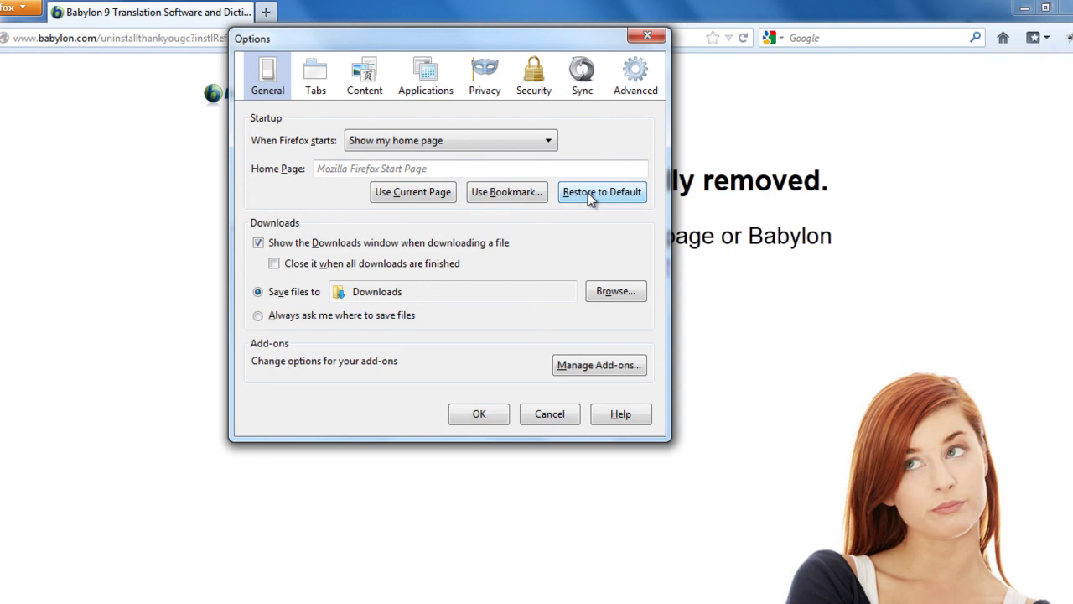
{"action": "left_click", "coordinate": [463, 419]}
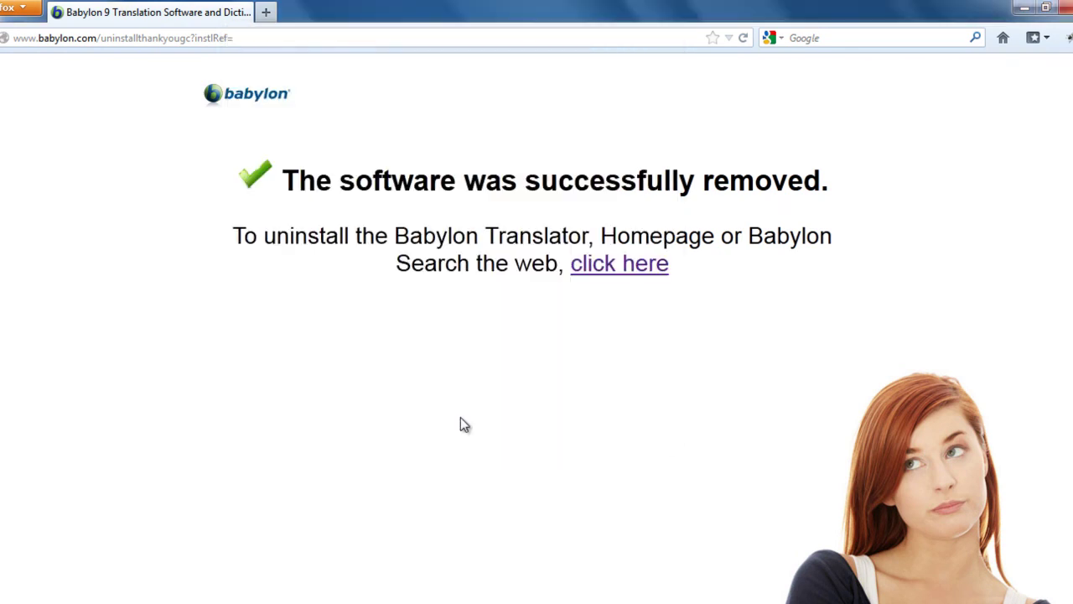
{"action": "left_click", "coordinate": [786, 47]}
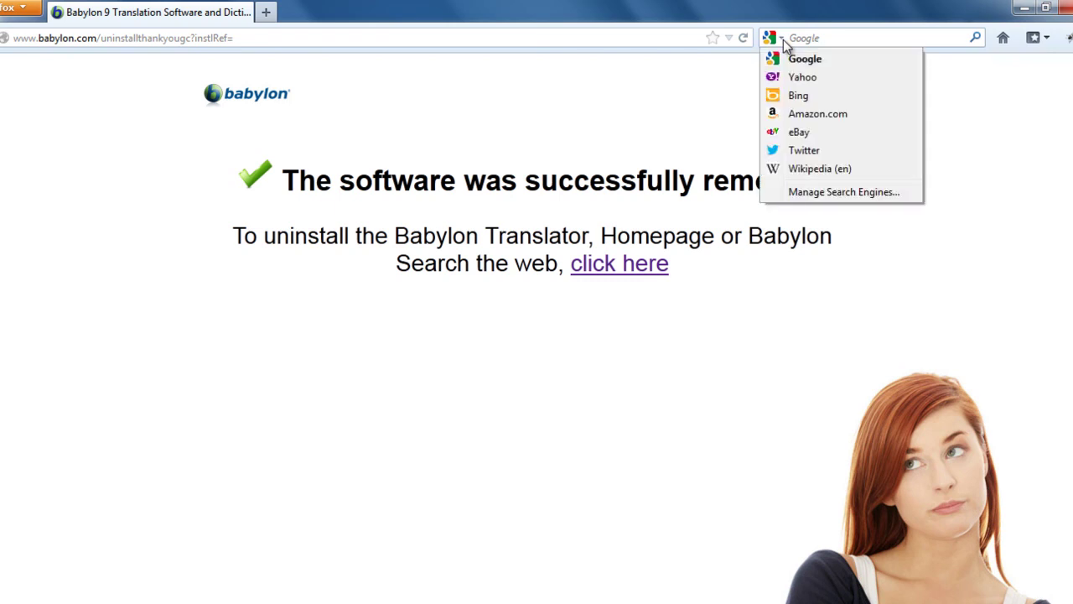
{"action": "left_click", "coordinate": [819, 196]}
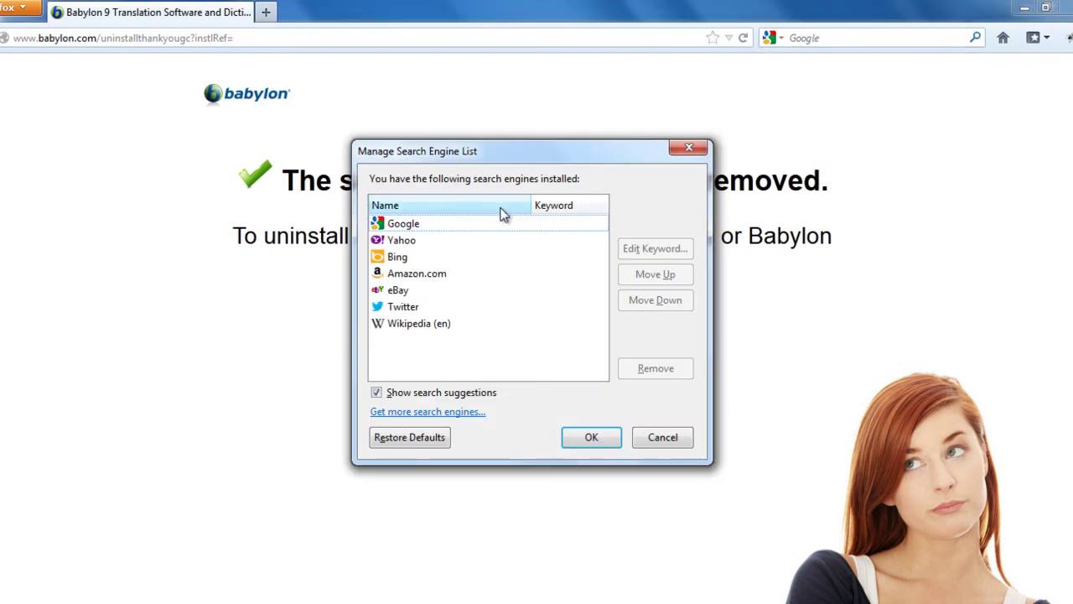
{"action": "left_click", "coordinate": [426, 332]}
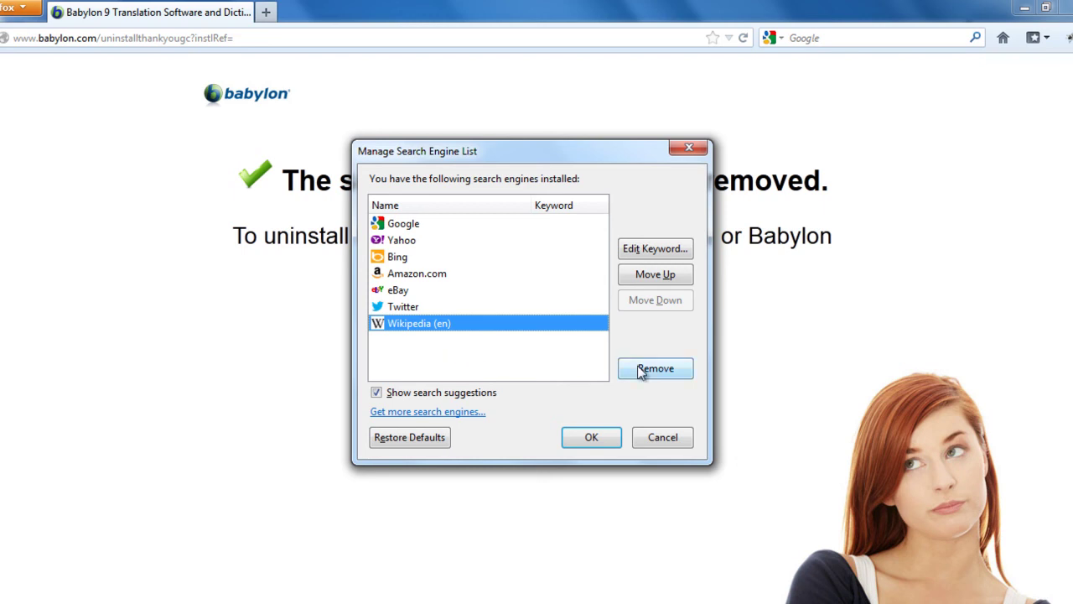
{"action": "left_click", "coordinate": [612, 442]}
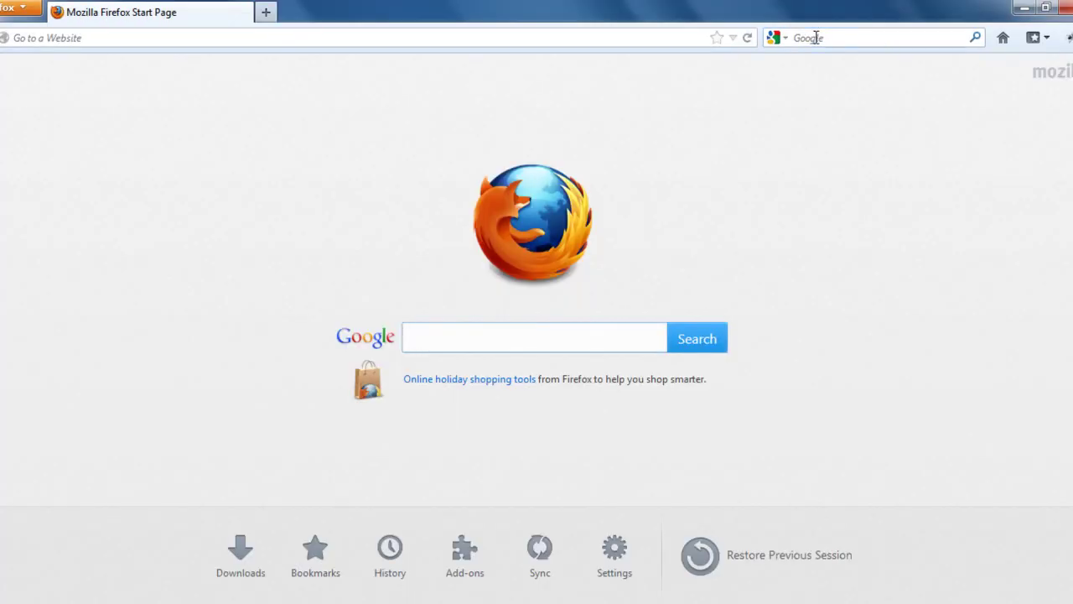
Step: Run test searches 'kljn' from the search bar and 'lkjlk' from the address bar
{"action": "type", "text": "kljn"}
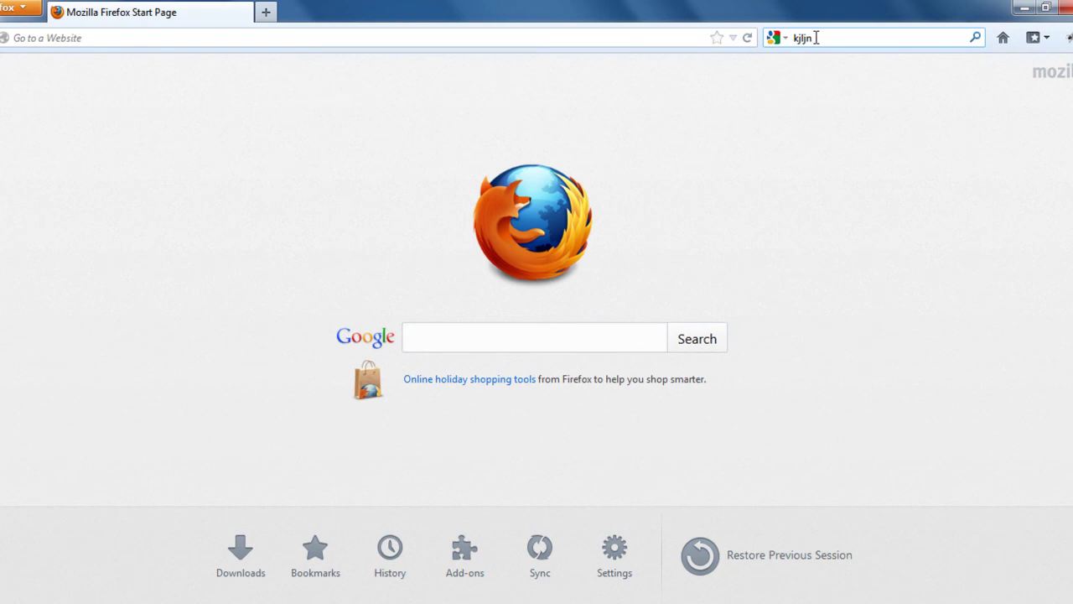
{"action": "key", "text": "Return"}
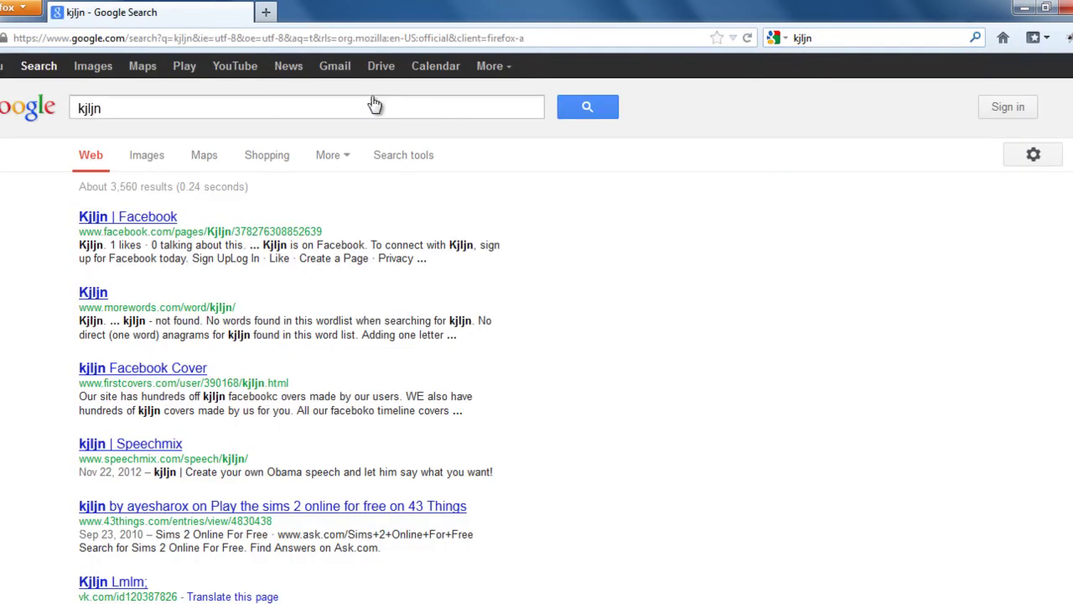
{"action": "left_click", "coordinate": [359, 38]}
{"action": "type", "text": "lkjlk"}
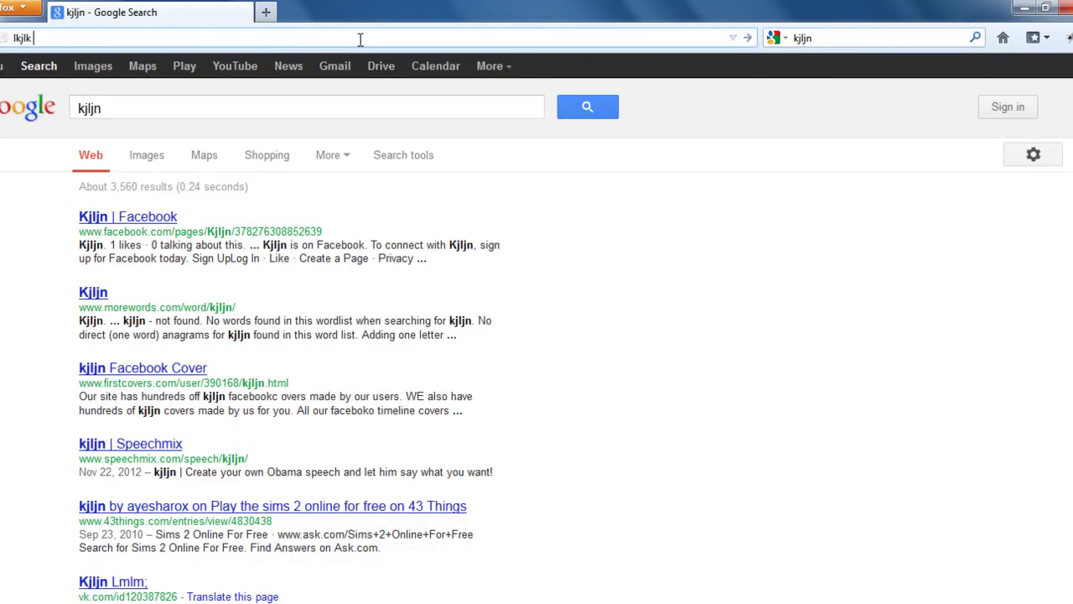
{"action": "key", "text": "Return"}
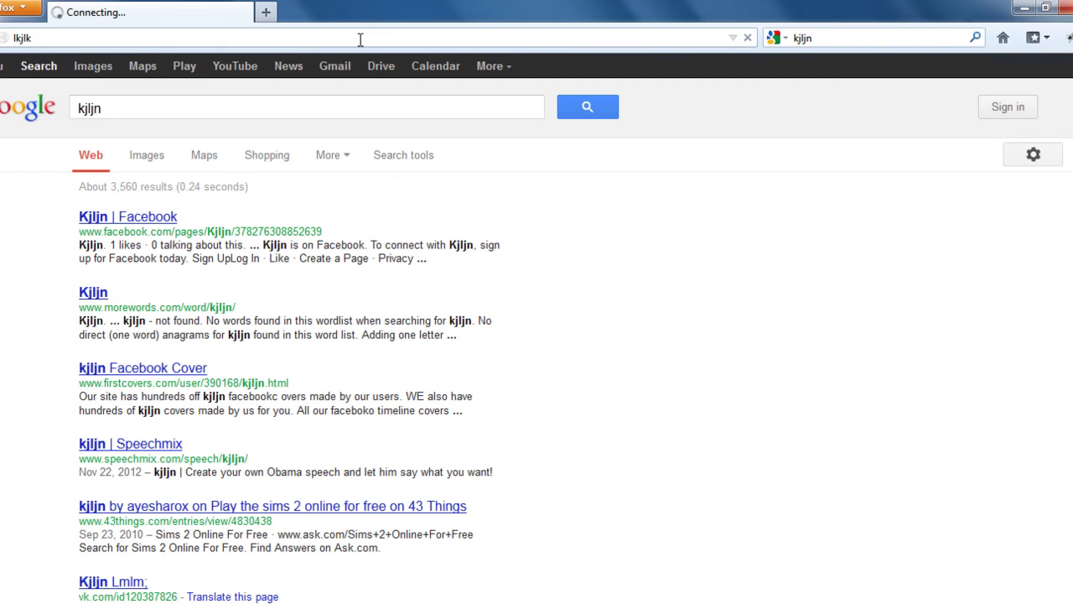